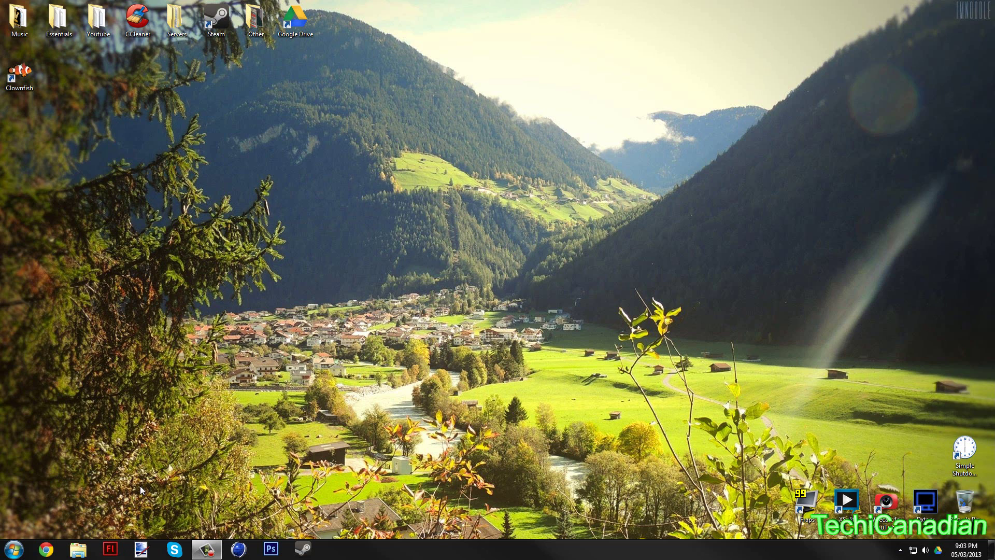
Step: Launch Adobe Flash Professional CS6 from the taskbar and show the hidden tray icons
left_click(110, 551)
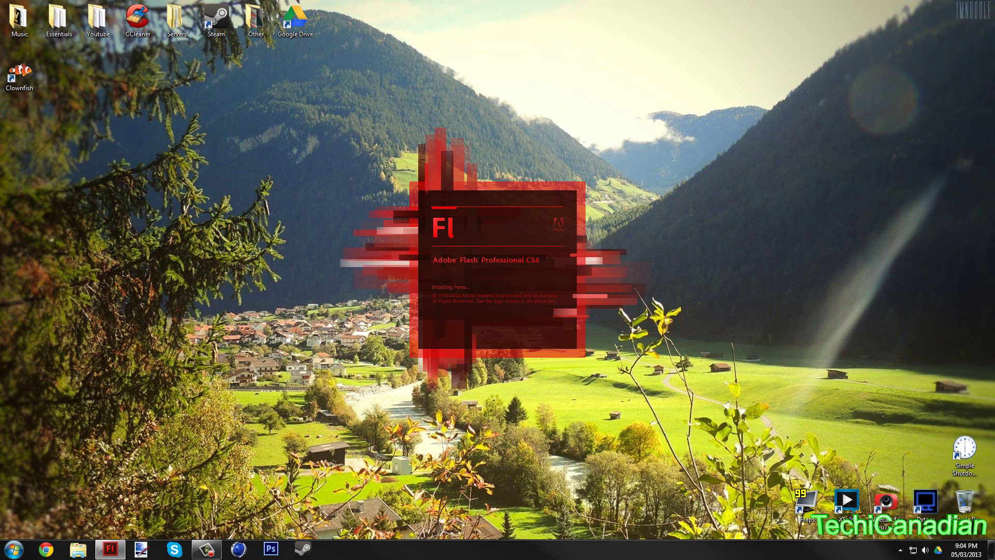
left_click(902, 551)
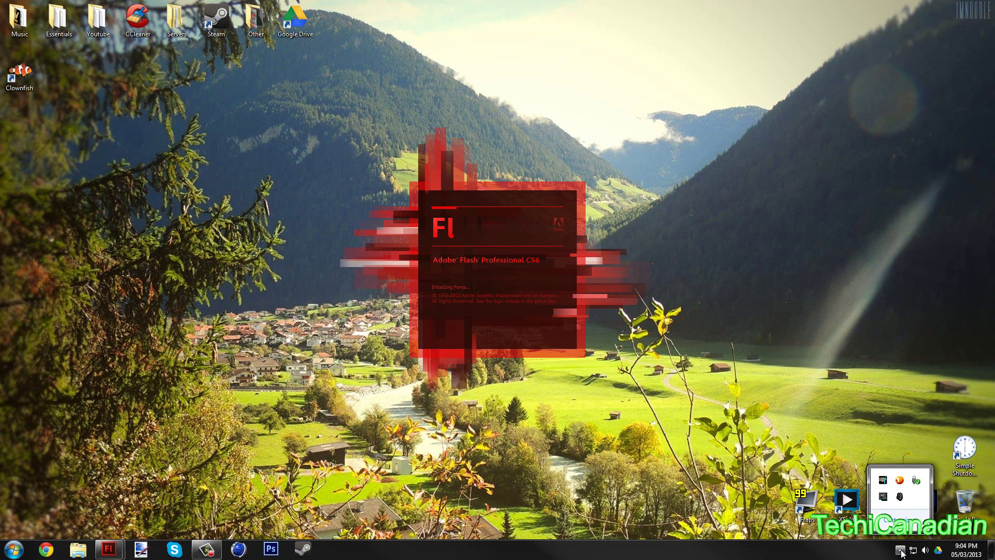
Step: Close the tray popup while Flash finishes loading to its Welcome Screen
left_click(902, 550)
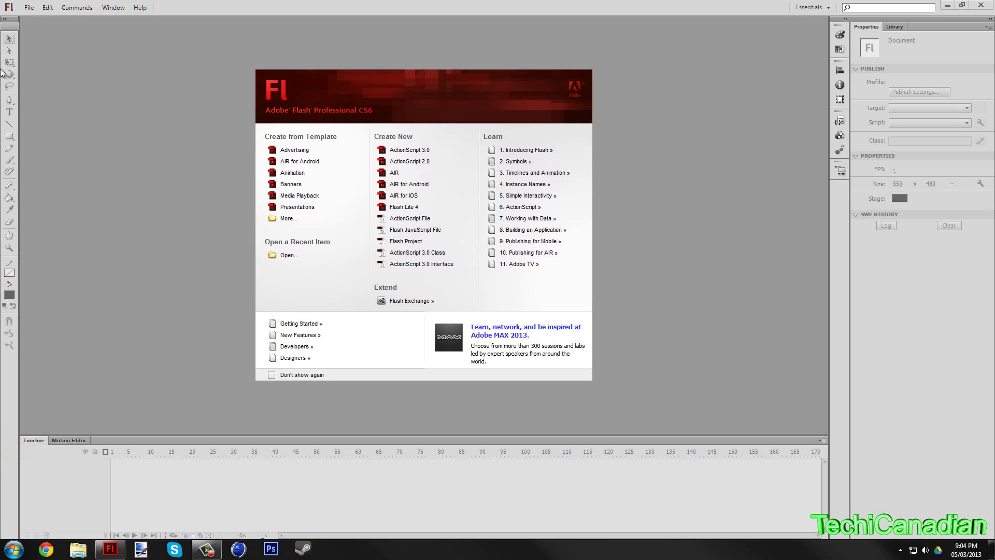
Step: Create Untitled-1, a blank 550×400 ActionScript 3.0 document, from the General tab of File > New
left_click(31, 9)
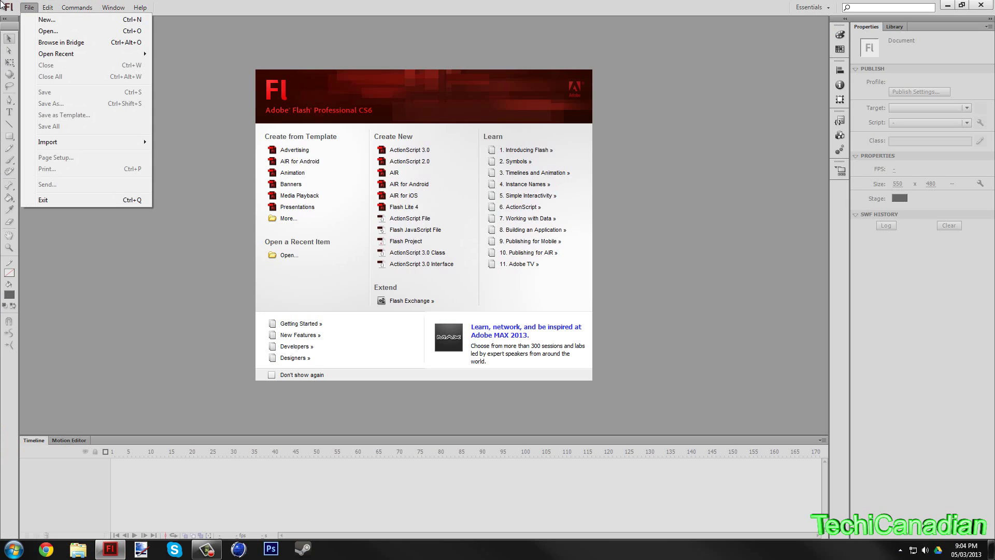
left_click(45, 20)
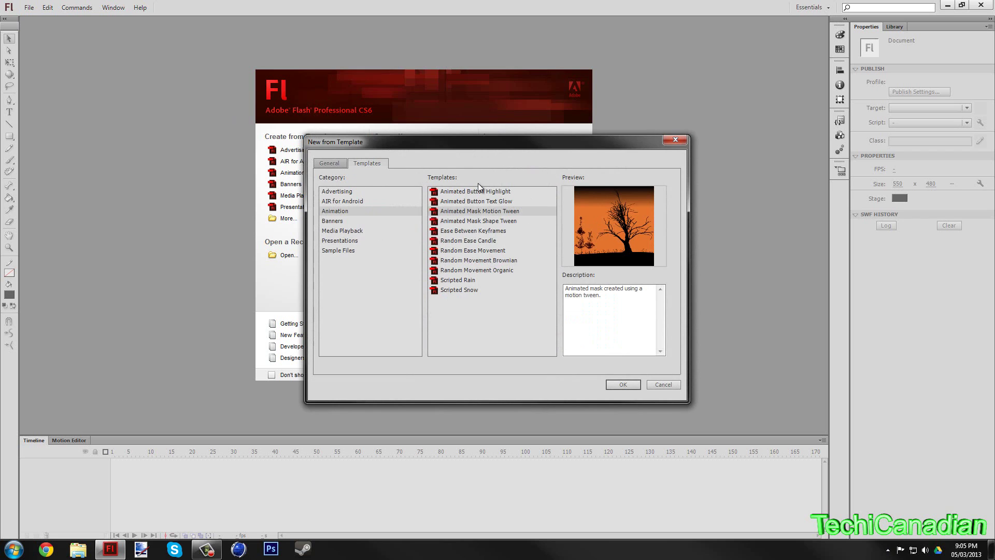
left_click(330, 163)
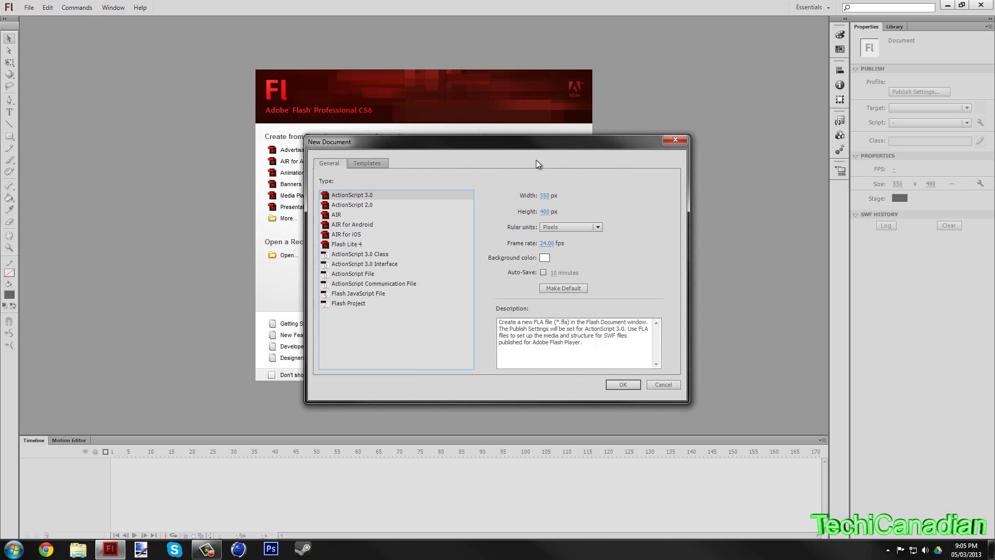
left_click_drag(516, 143, 248, 159)
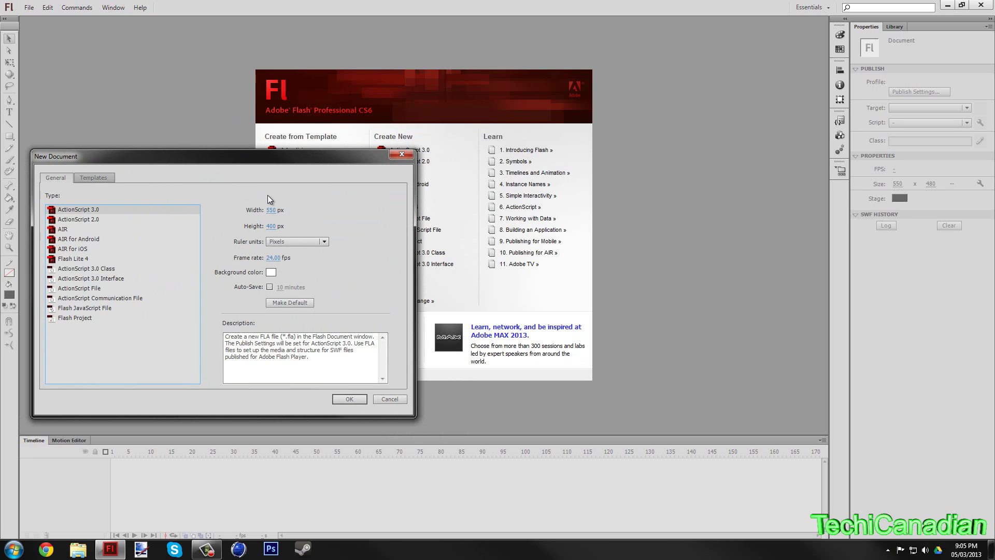
left_click(347, 401)
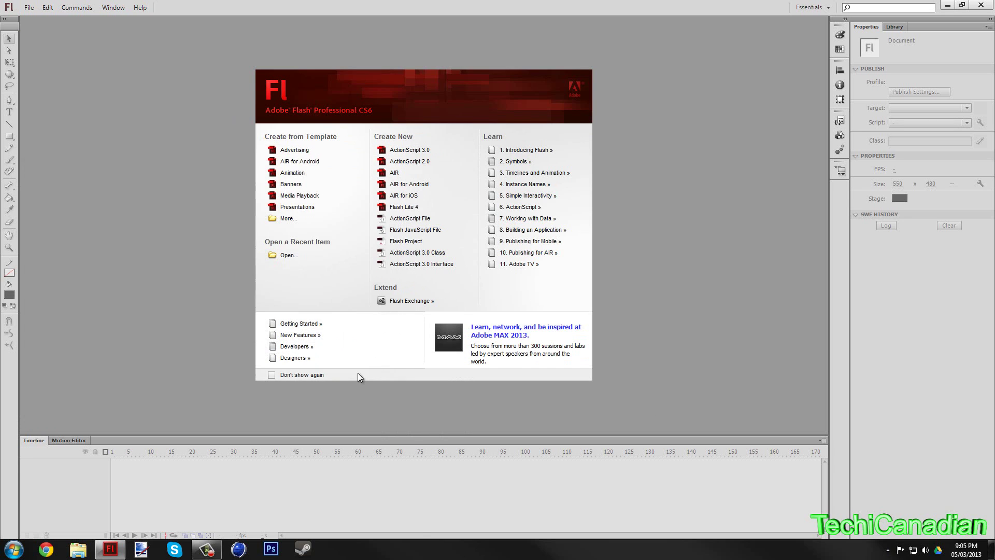
scroll(369, 259, "down", 2)
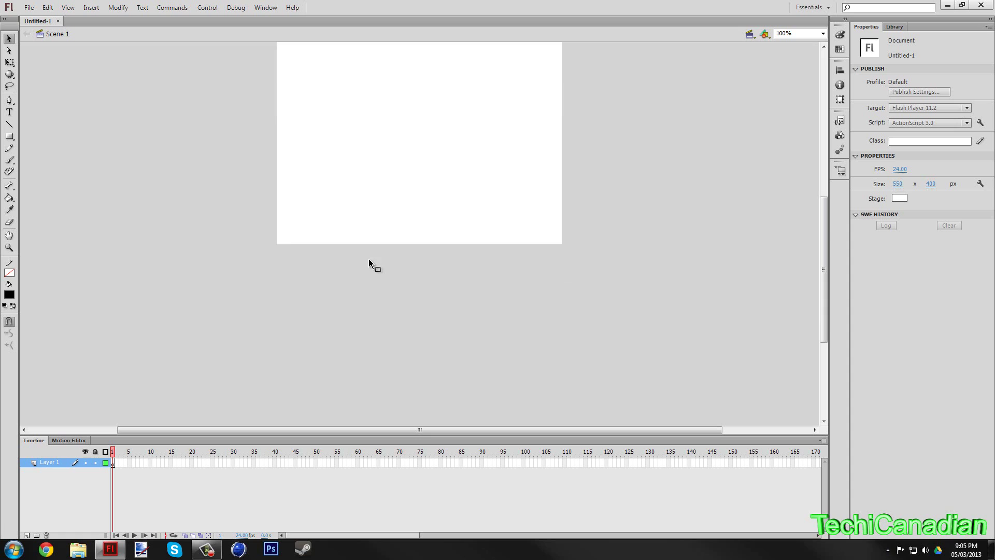
scroll(369, 259, "up", 2)
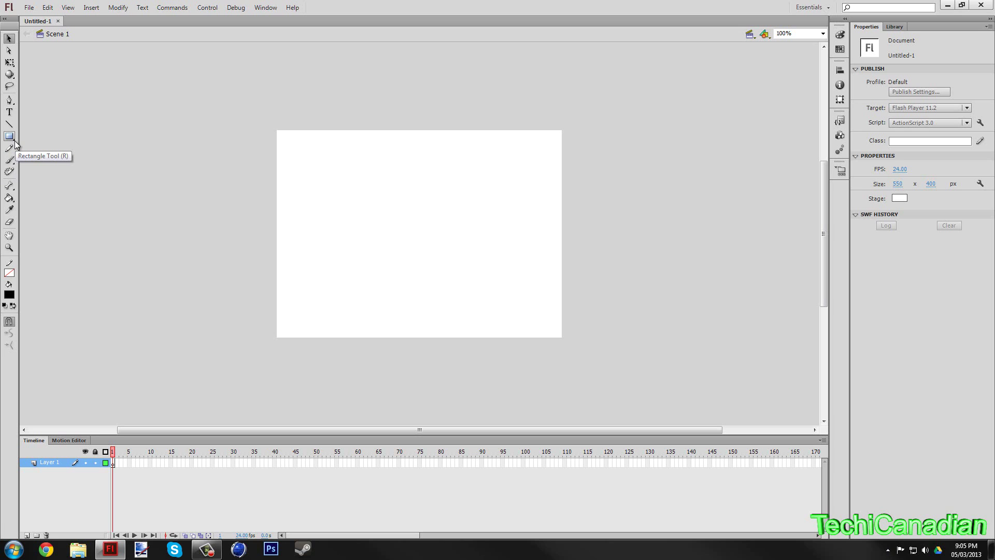
Step: Draw a filled black circle above-left of the stage with the Oval Tool and select it
left_click(10, 137)
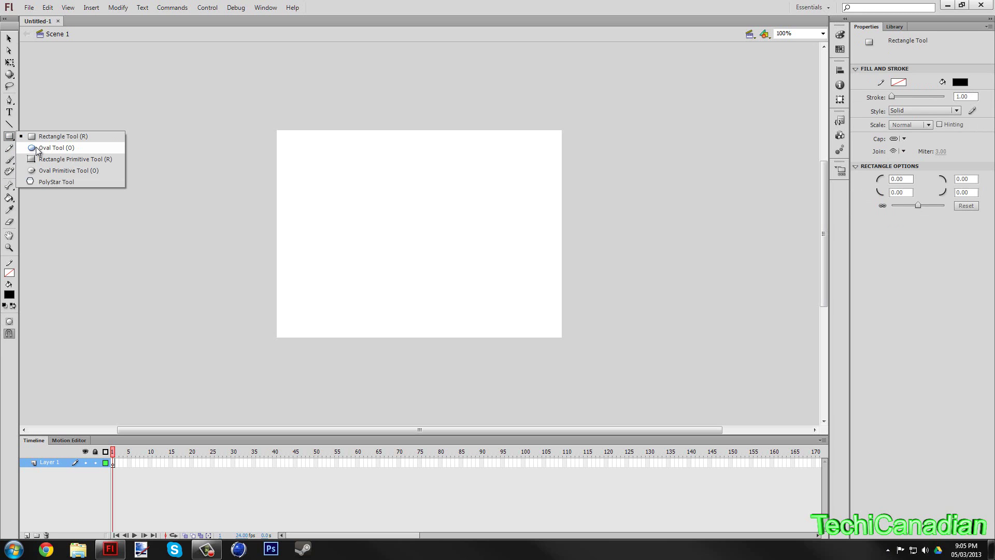
left_click(36, 149)
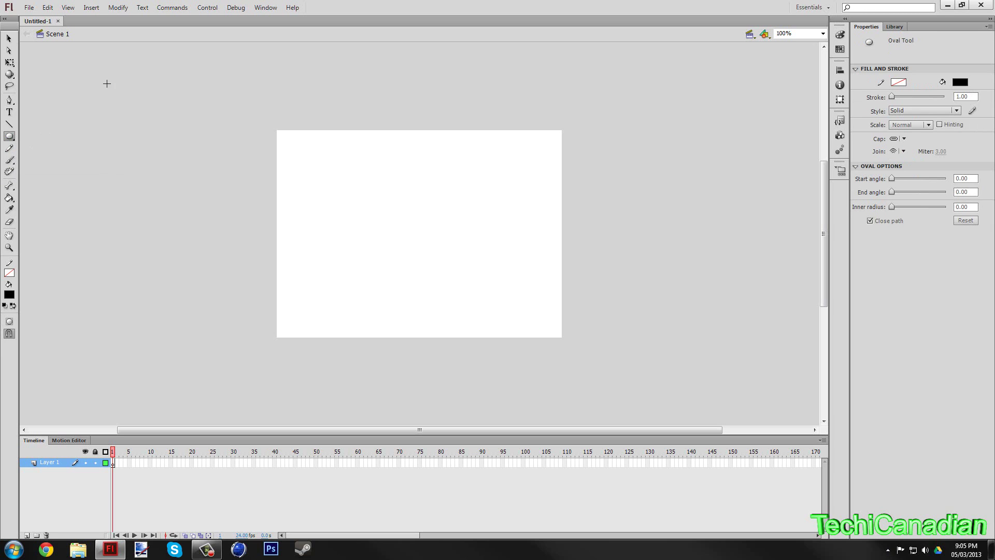
left_click_drag(107, 83, 178, 154)
left_click_drag(177, 154, 158, 124)
left_click(10, 38)
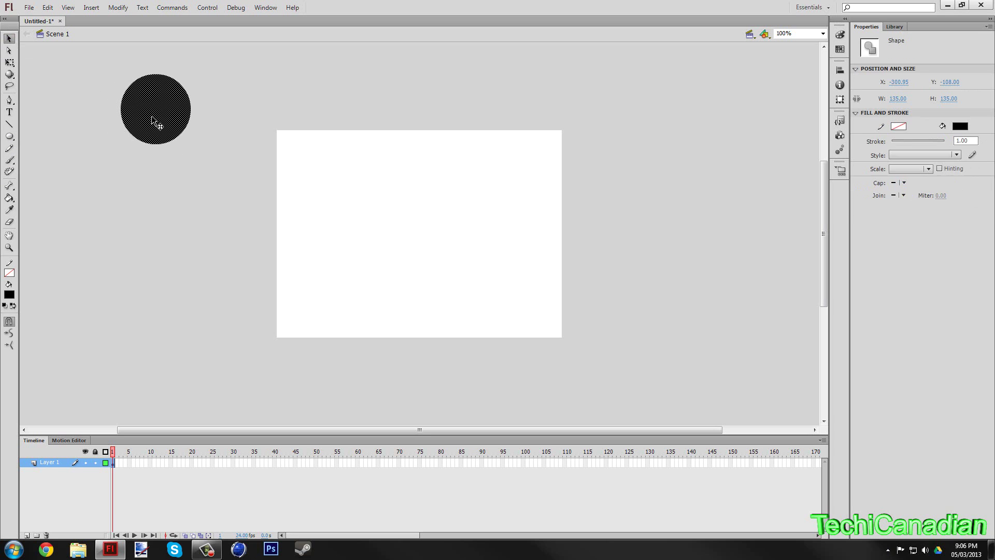
Step: Try cyan, black-white and green radial gradient fills, then nudge the green ball up
left_click(9, 296)
left_click(117, 341)
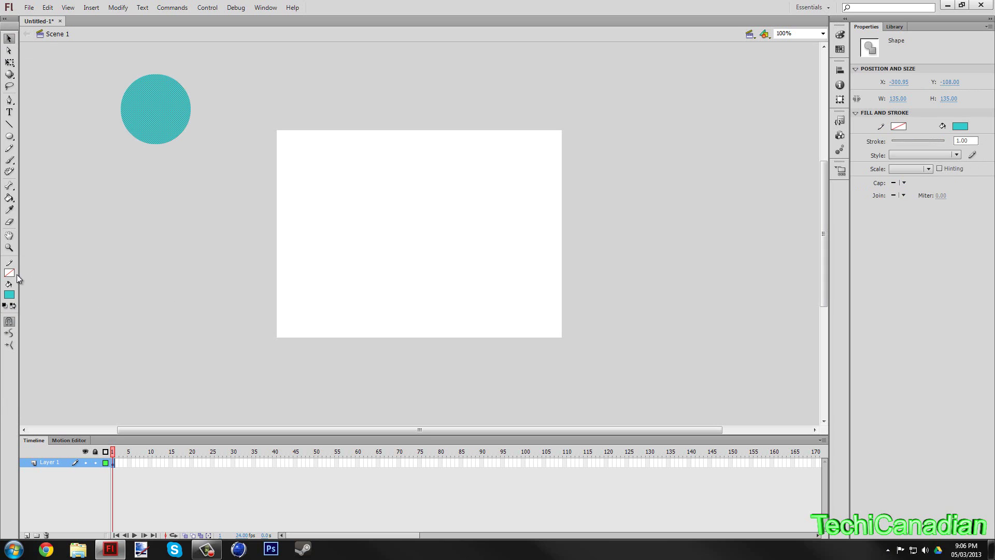
left_click(11, 294)
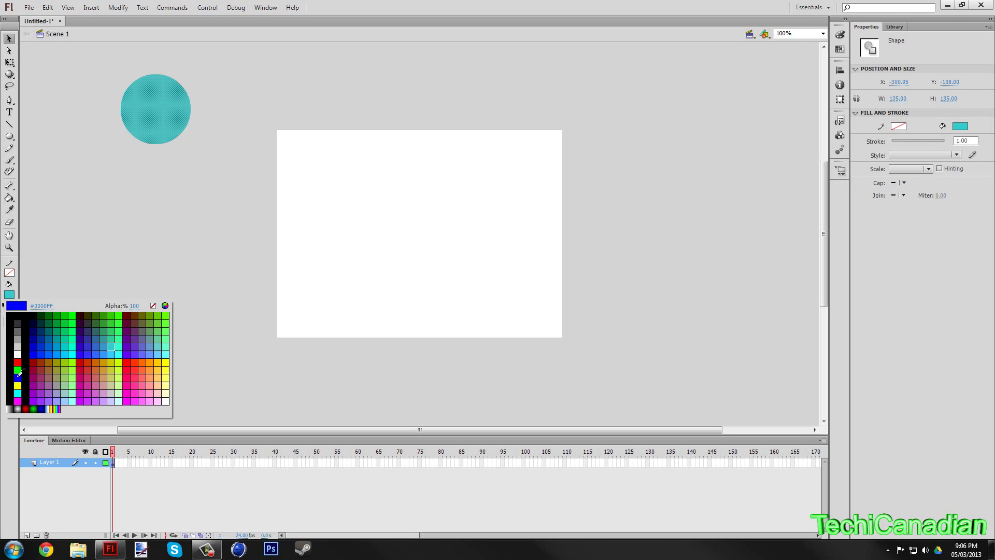
left_click(17, 405)
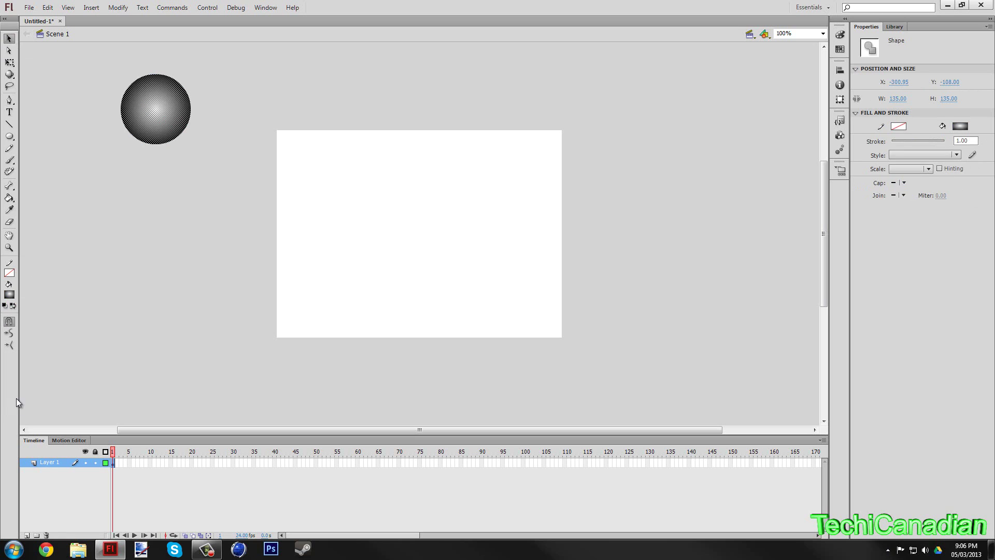
left_click(11, 292)
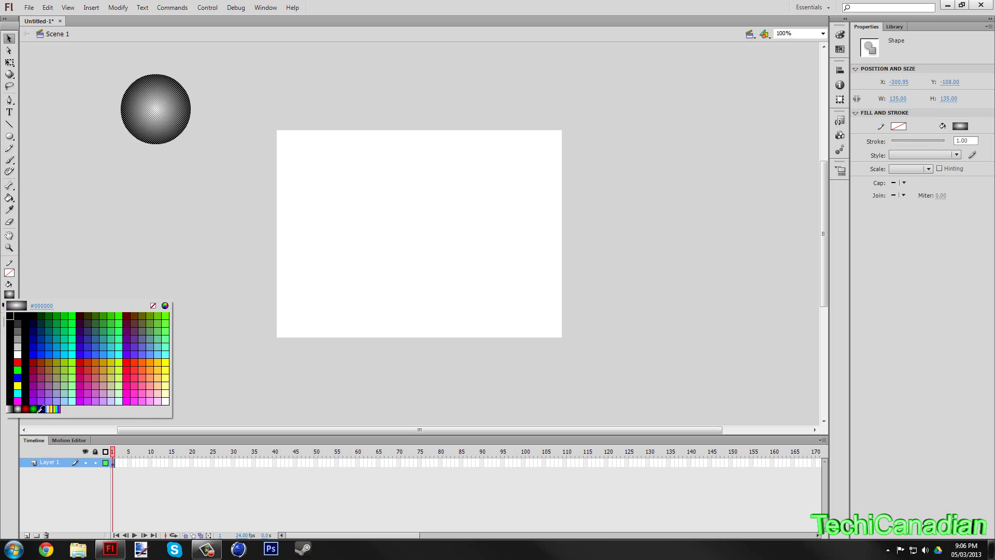
left_click(39, 408)
left_click(9, 39)
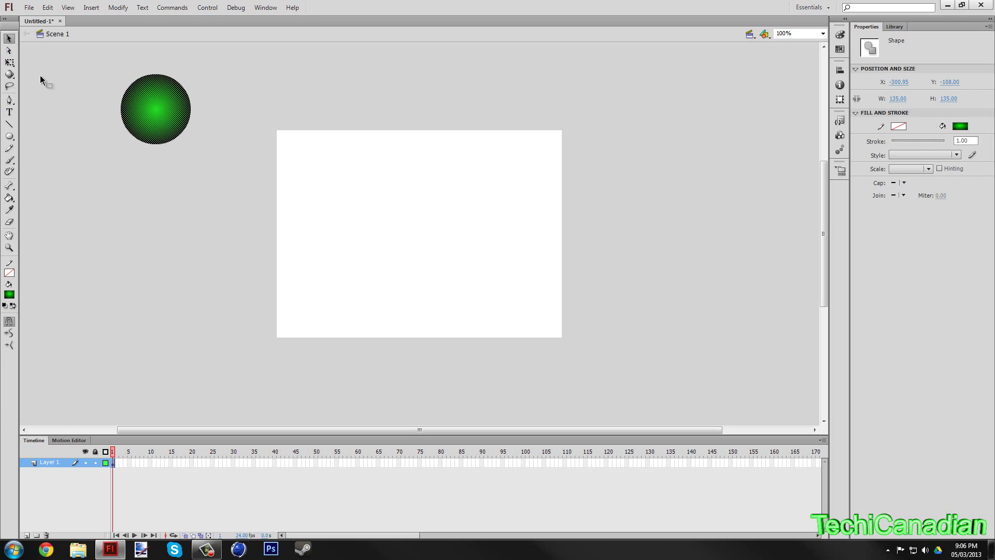
left_click(86, 101)
left_click_drag(139, 117, 139, 109)
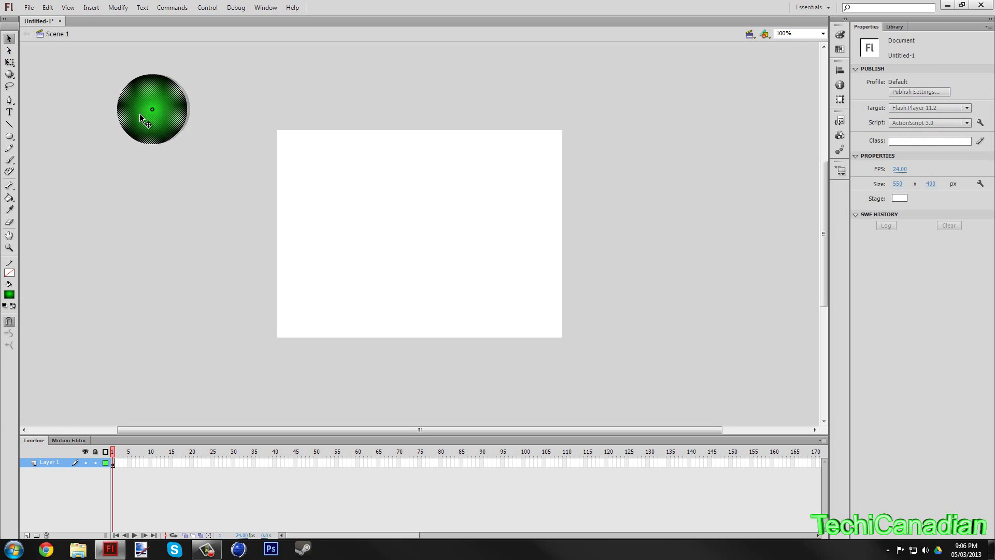
Step: Change the ball's fill through black and white to red, then shift it slightly right
left_click(11, 294)
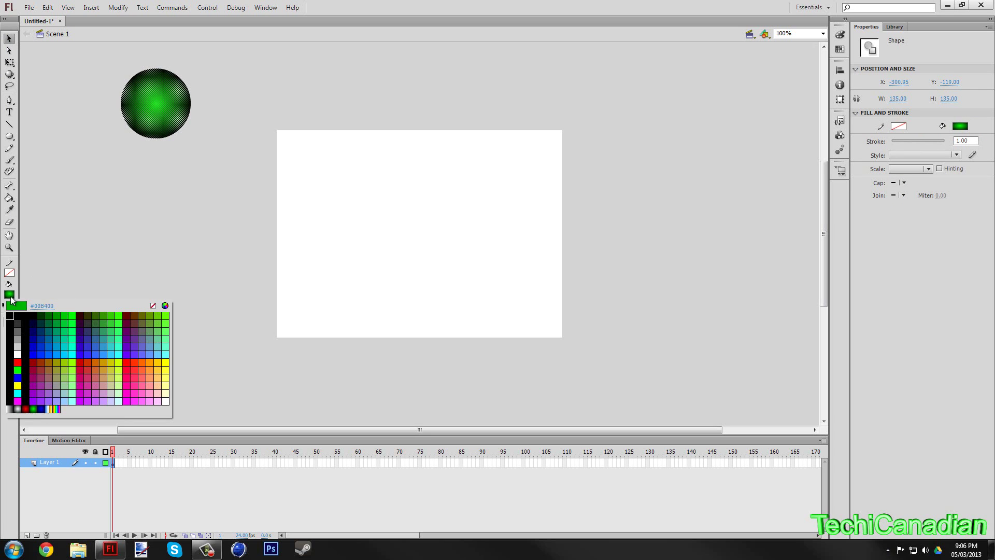
left_click(24, 321)
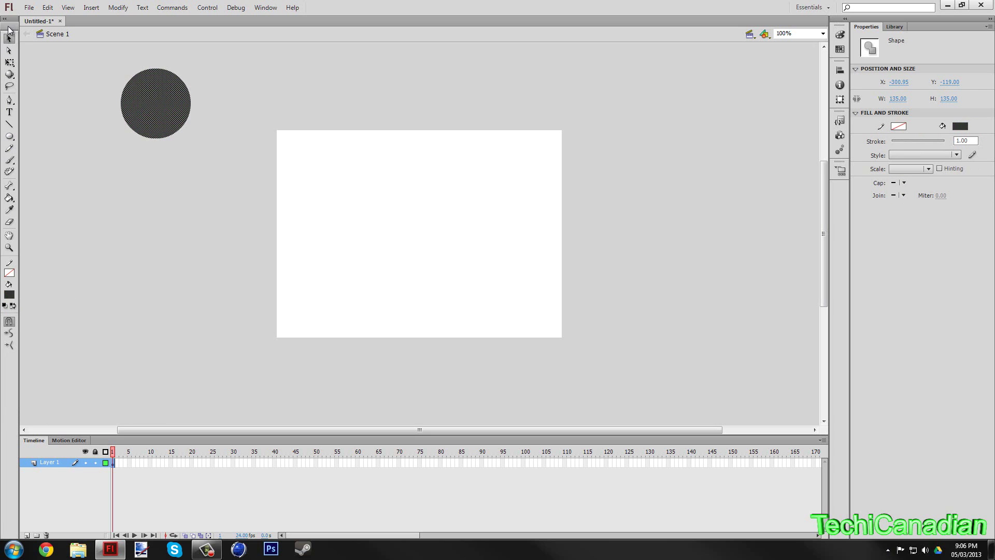
left_click(13, 301)
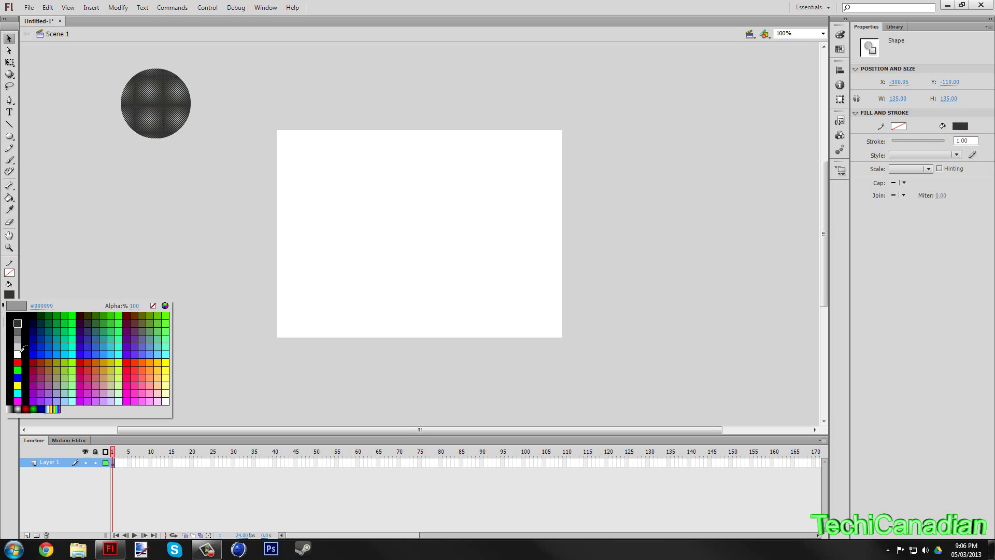
left_click(22, 349)
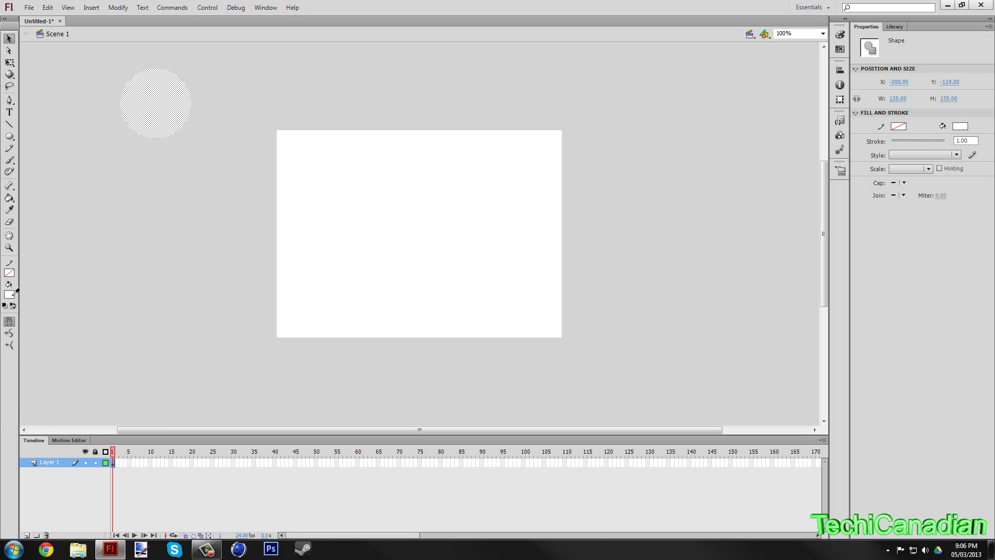
left_click(12, 294)
left_click(17, 356)
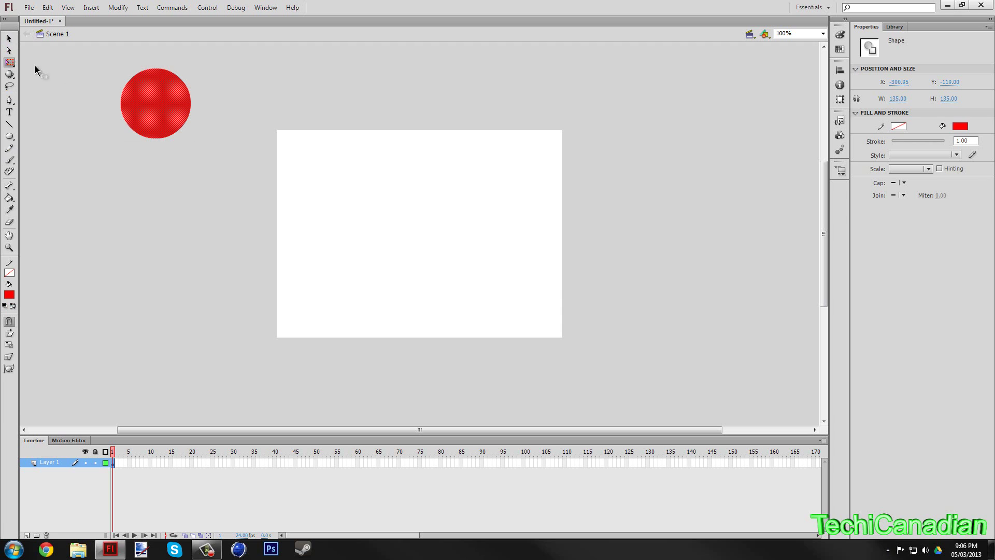
left_click(48, 34)
left_click(10, 38)
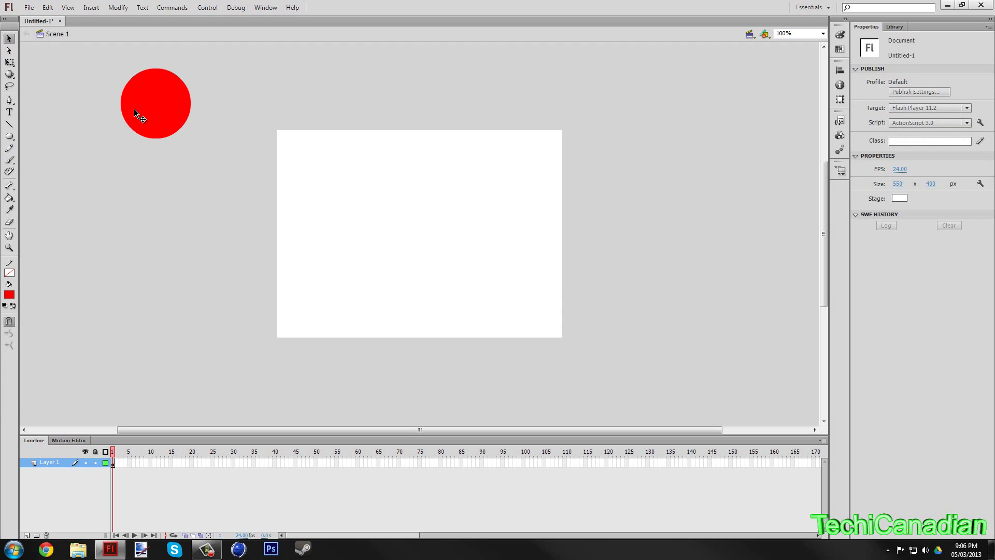
mouse_move(152, 109)
left_mouse_down()
mouse_move(189, 121)
mouse_move(180, 100)
left_mouse_up()
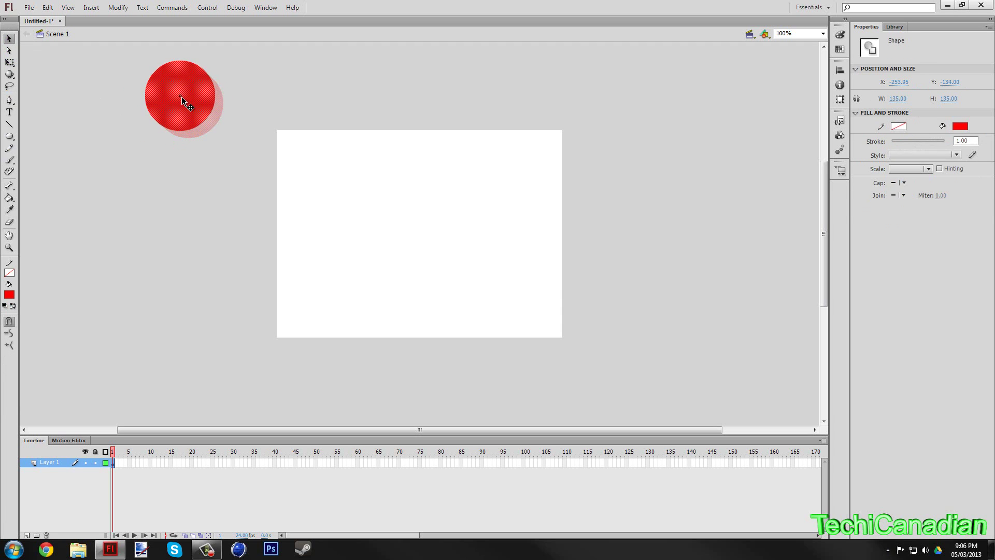
Step: Nudge the red ball up-left off the stage and select frame 20 on Layer 1
left_click(121, 466)
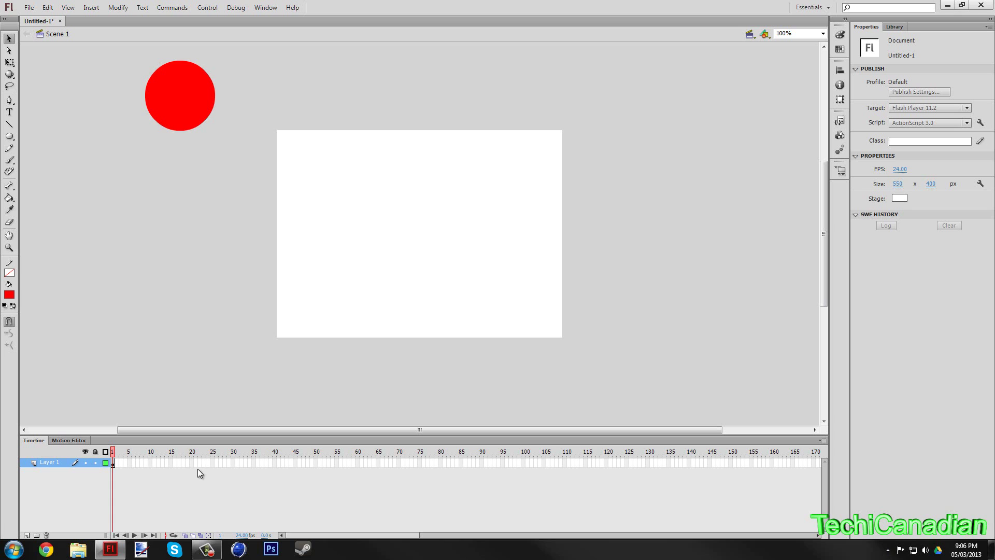
left_click_drag(182, 108, 179, 100)
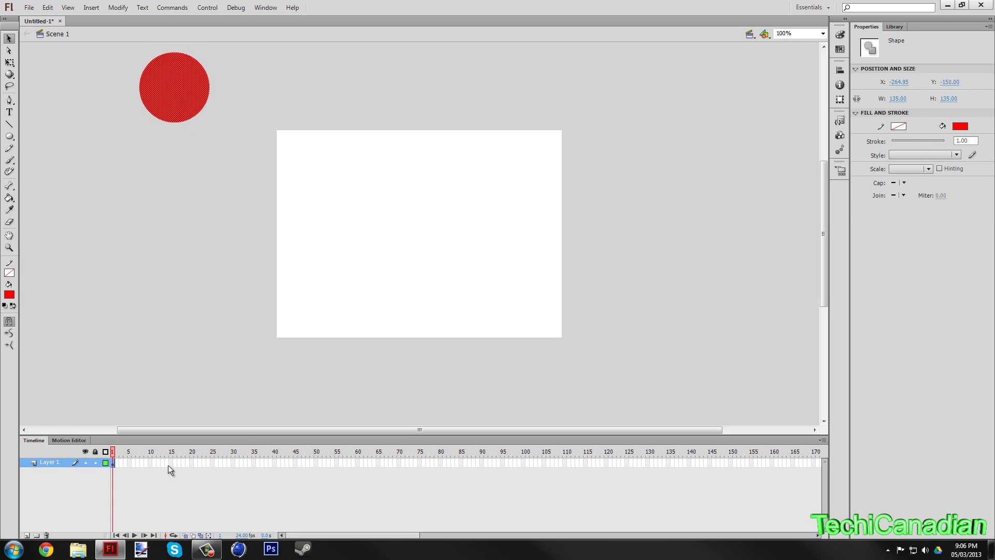
left_click(152, 463)
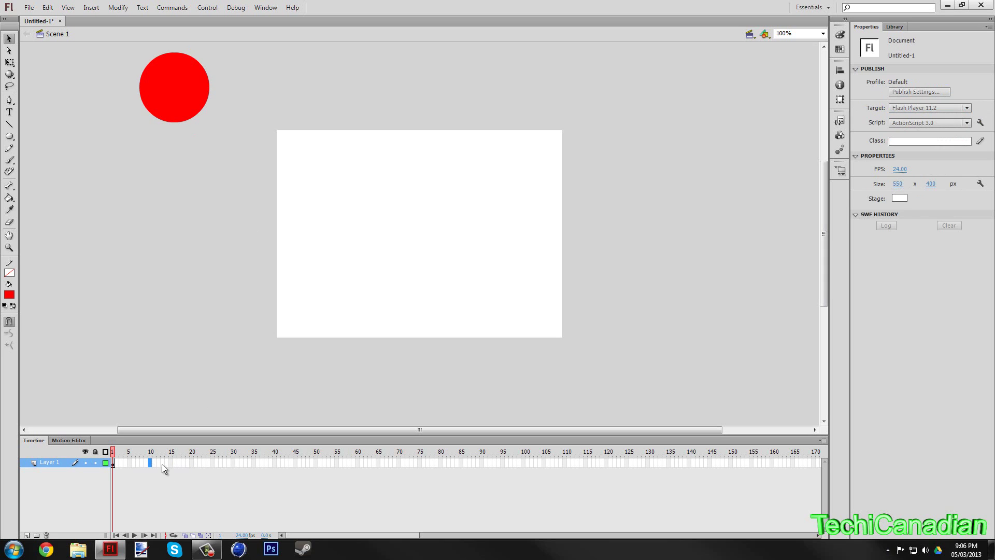
left_click(190, 464)
Step: Insert an F6 keyframe at frame 20 with the ball at the stage's bottom centre, then compare it with frame 1
key("F7")
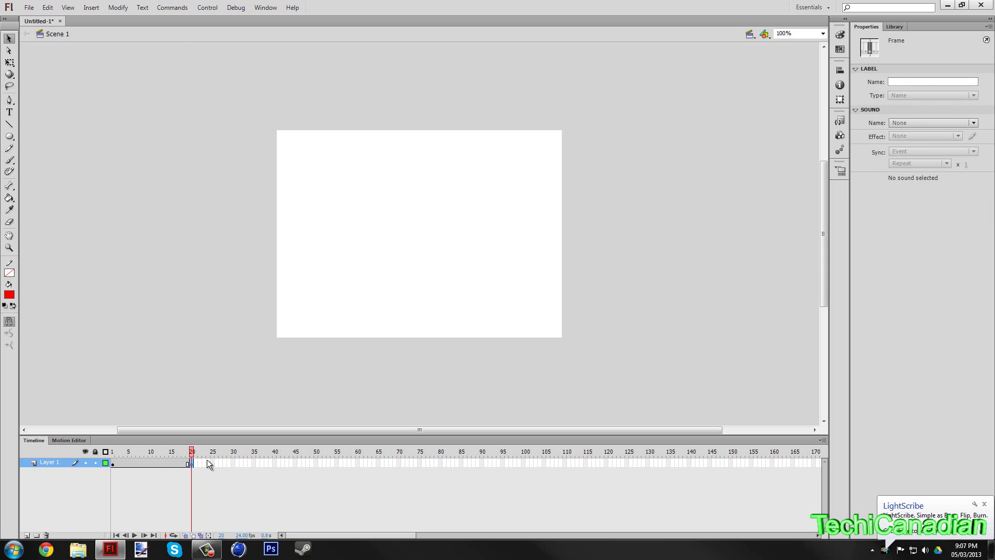
key("ctrl+z")
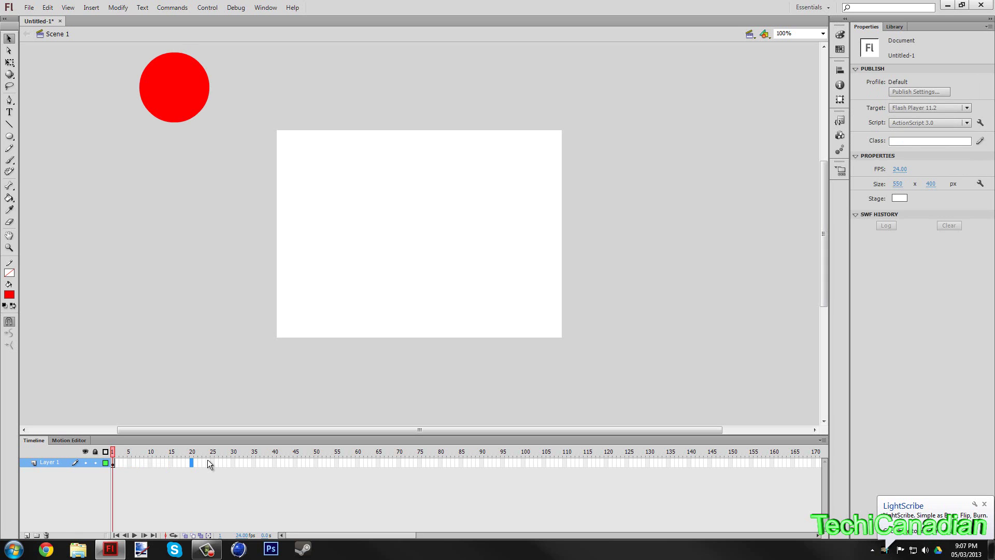
key("F6")
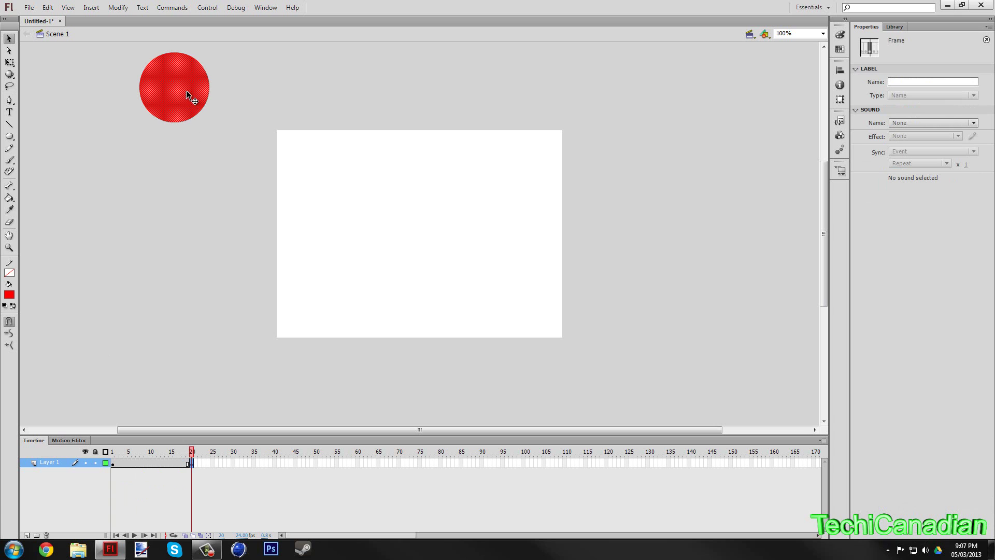
left_click_drag(186, 93, 434, 307)
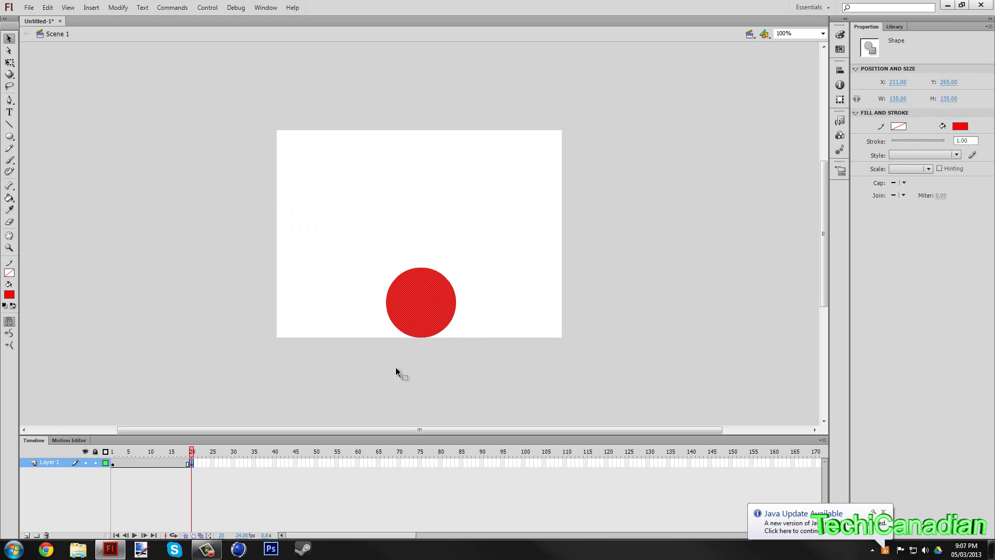
left_click_drag(432, 315, 423, 314)
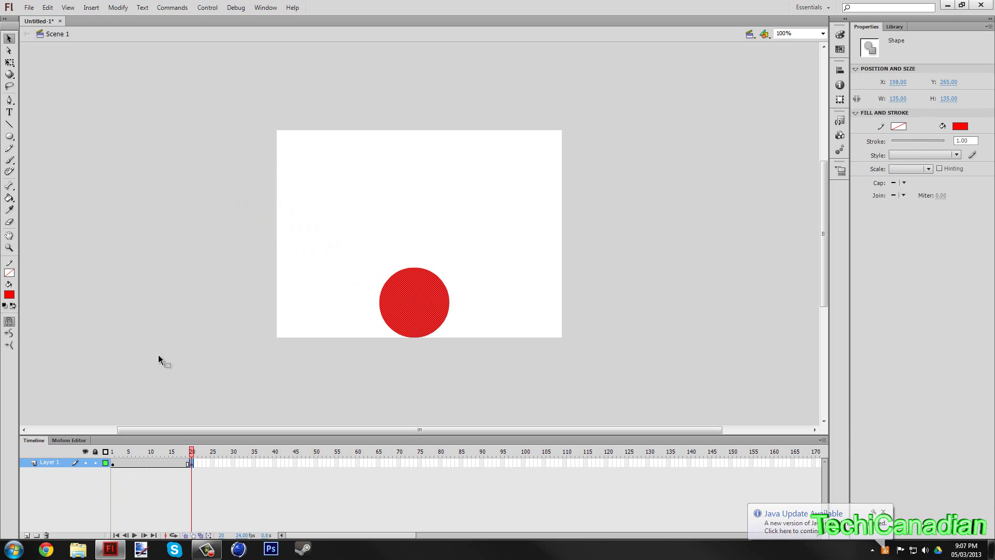
left_click(112, 464)
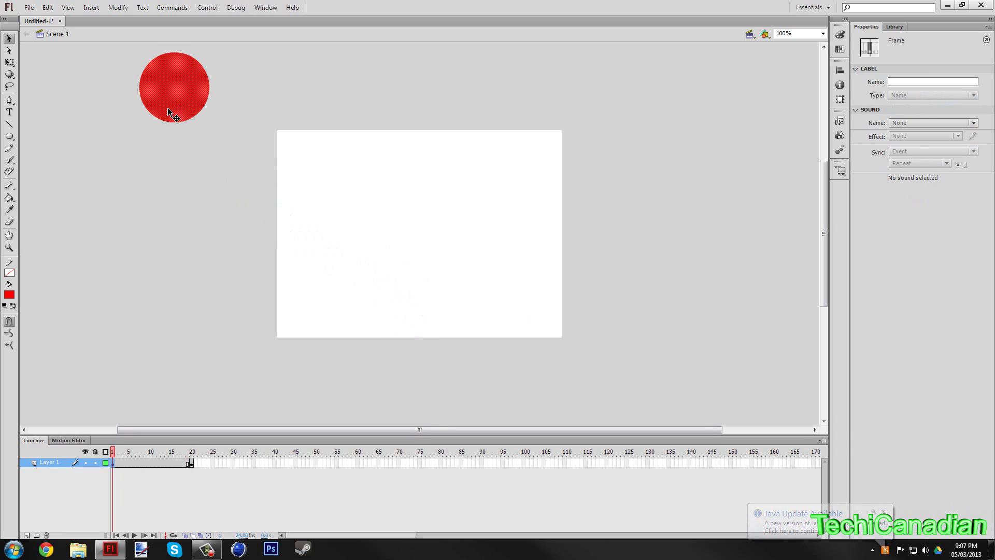
left_click(194, 463)
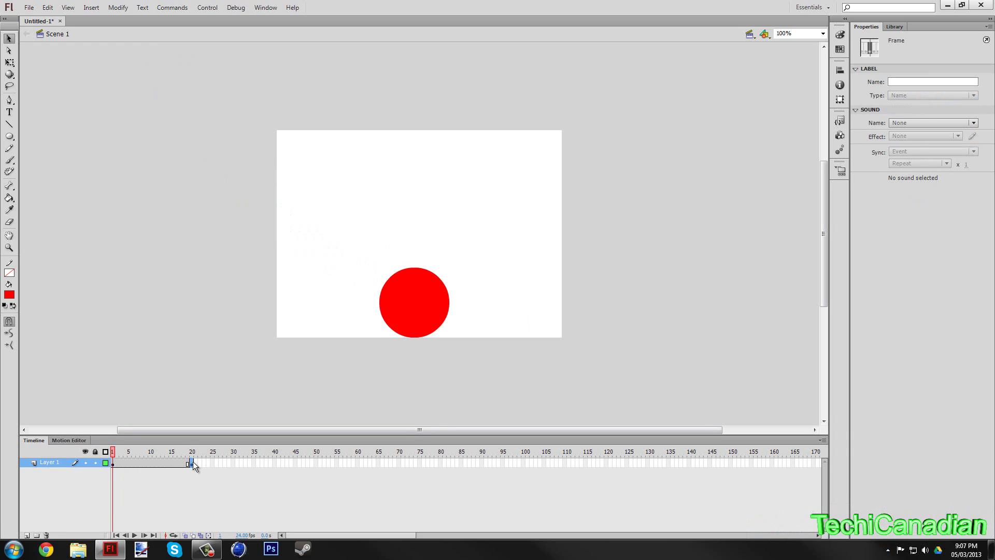
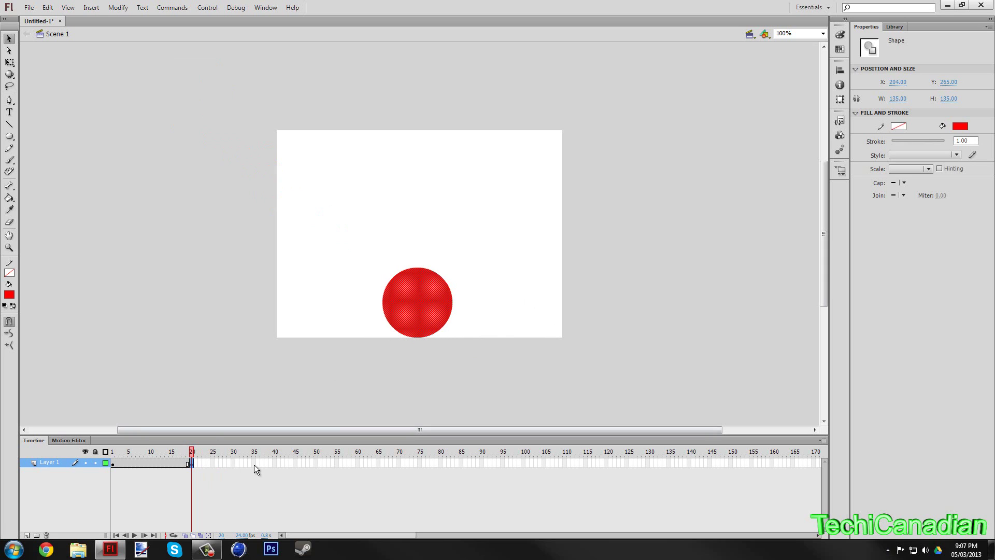
Step: Add a keyframe at frame 40 with the ball moved past the stage's top-right corner, and preview
left_click(274, 464)
key("F6")
left_click_drag(420, 304, 640, 107)
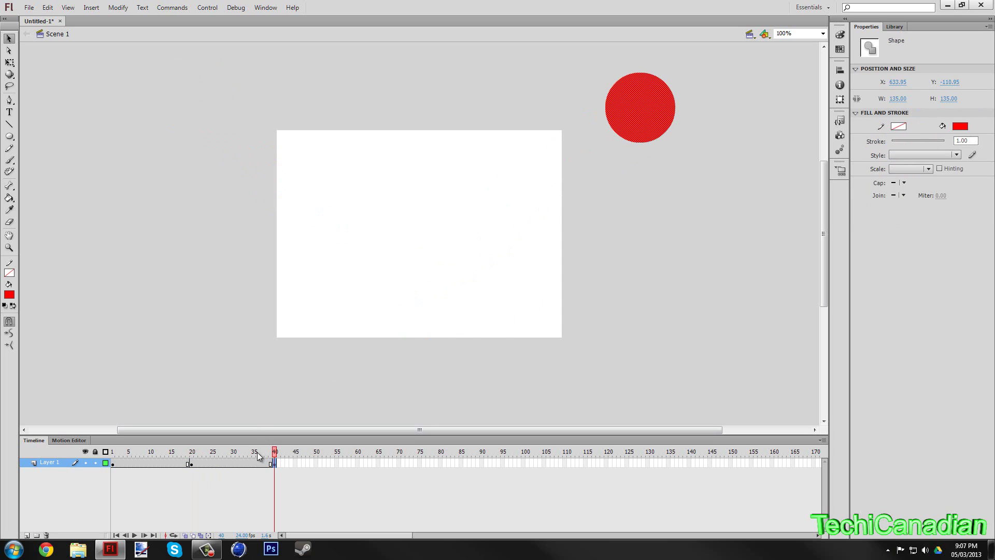
key("Return")
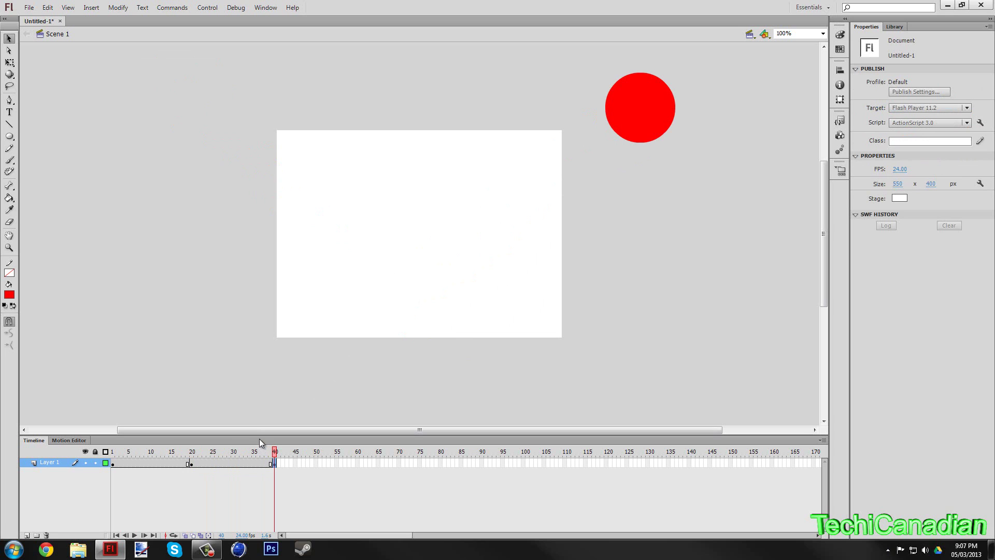
Step: Rewind to frame 1 and select a frame in the frame 1–20 span
left_click_drag(275, 452, 114, 453)
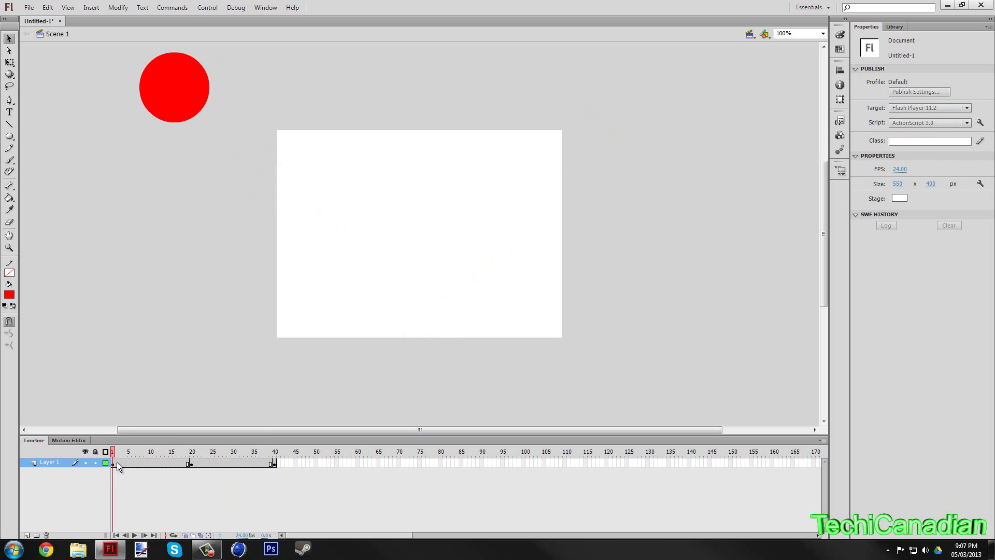
right_click(122, 463)
left_click(150, 469)
left_click(138, 463)
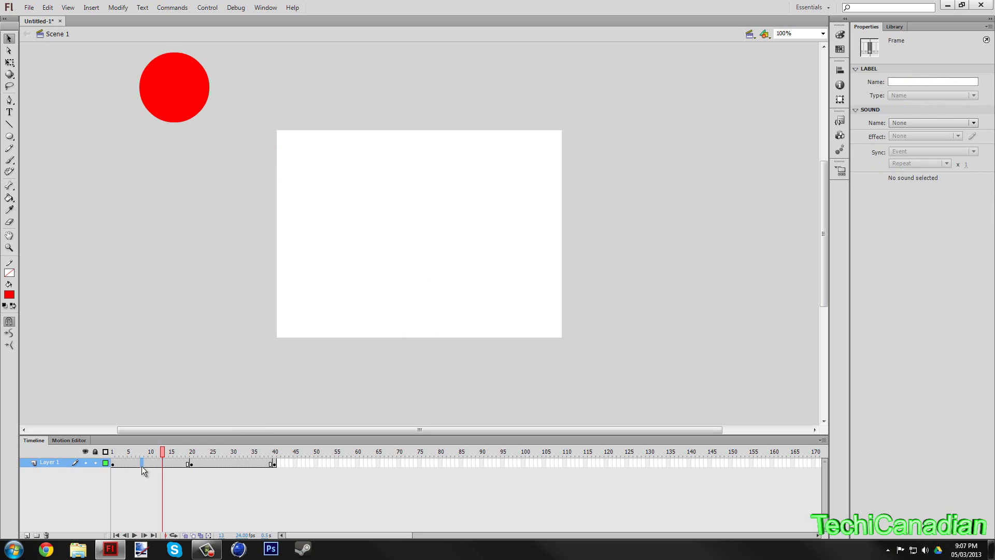
left_click(142, 464)
Step: Add classic tweens on spans 1–20 and 20–40, then play the animation from frame 1
right_click(143, 466)
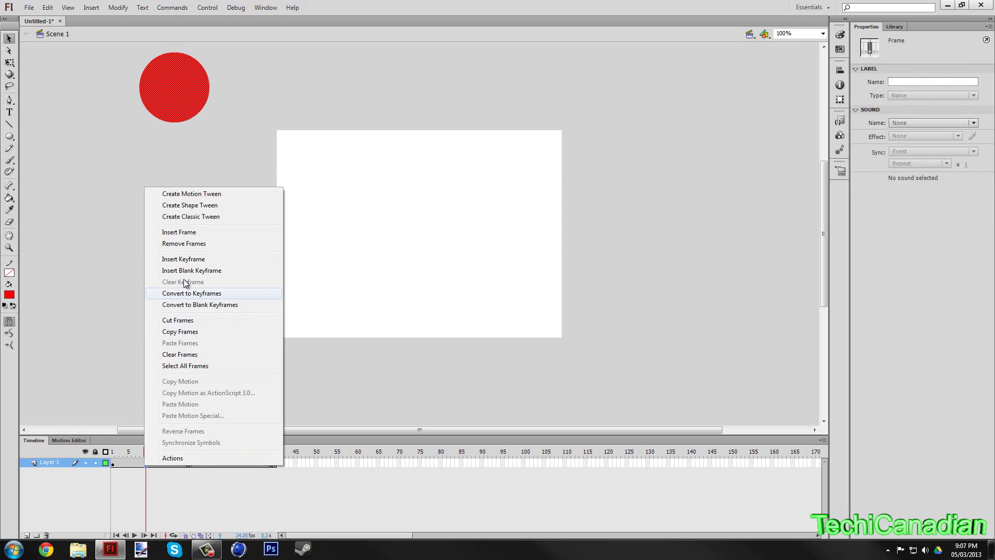
left_click(201, 223)
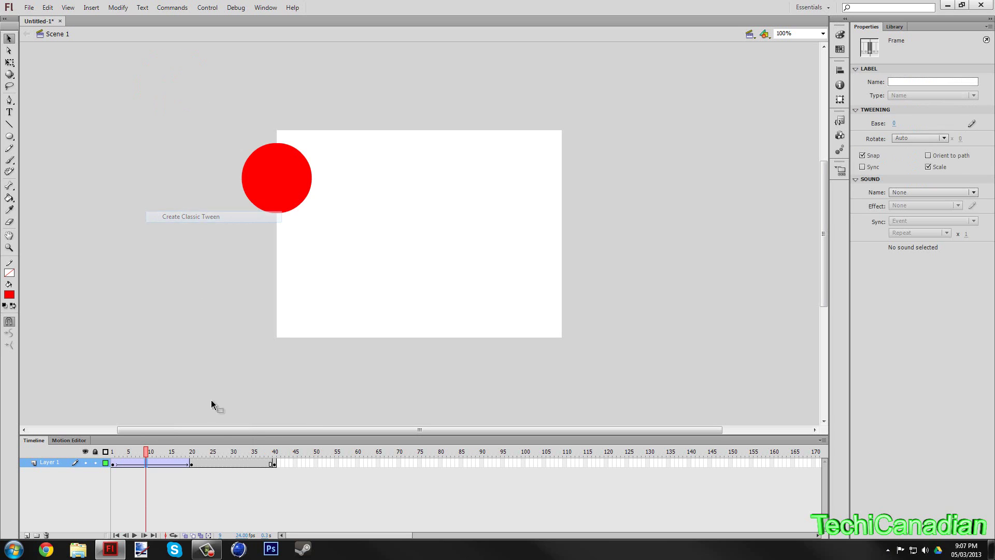
left_click(227, 464)
right_click(227, 467)
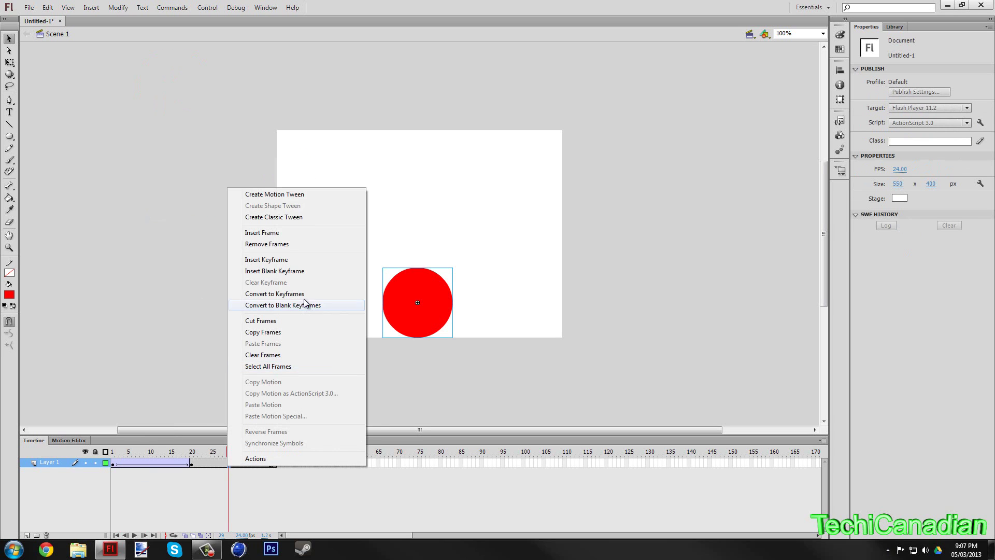
left_click(296, 217)
left_click(116, 452)
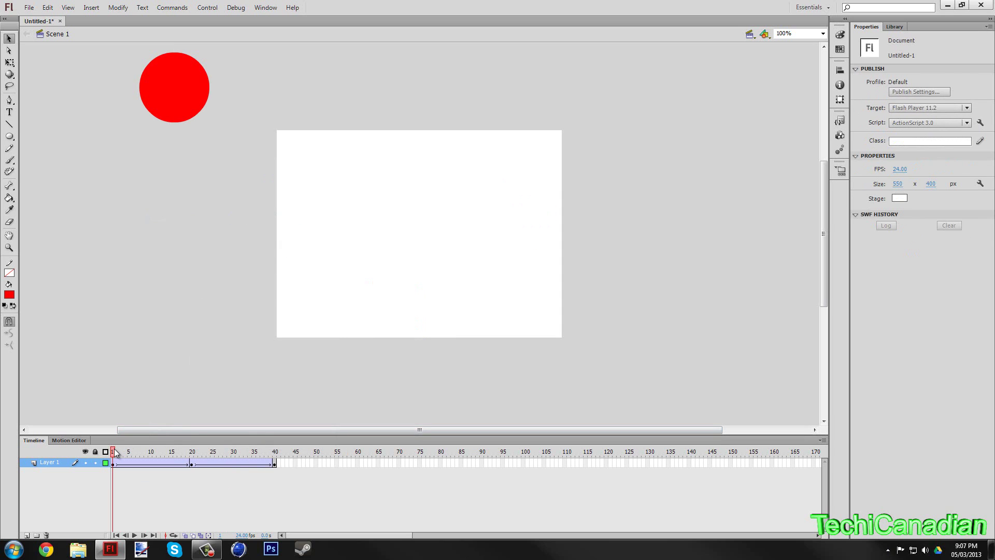
key("Return")
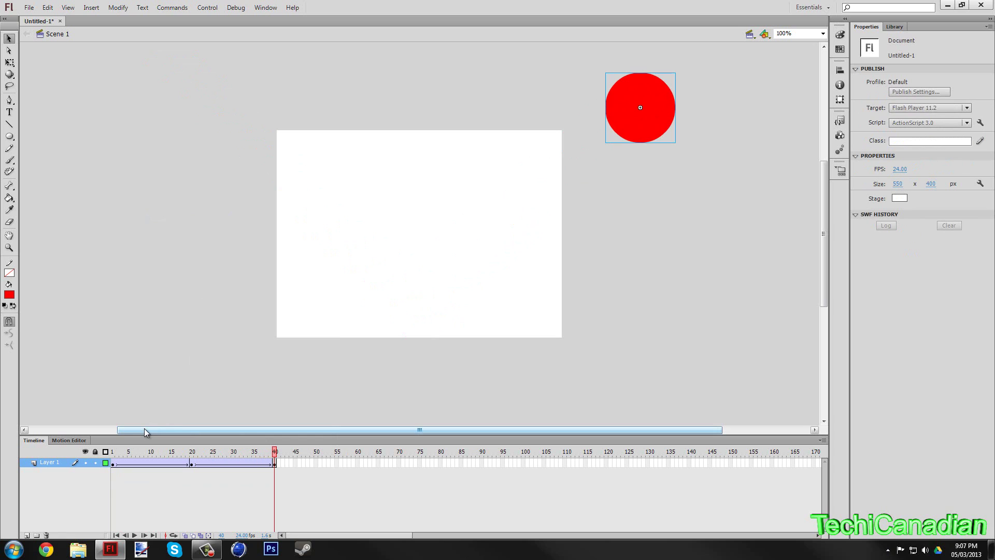
key("Return")
Step: Add Layer 2 and ready the Brush Tool with black fill at frame 1
left_click(27, 535)
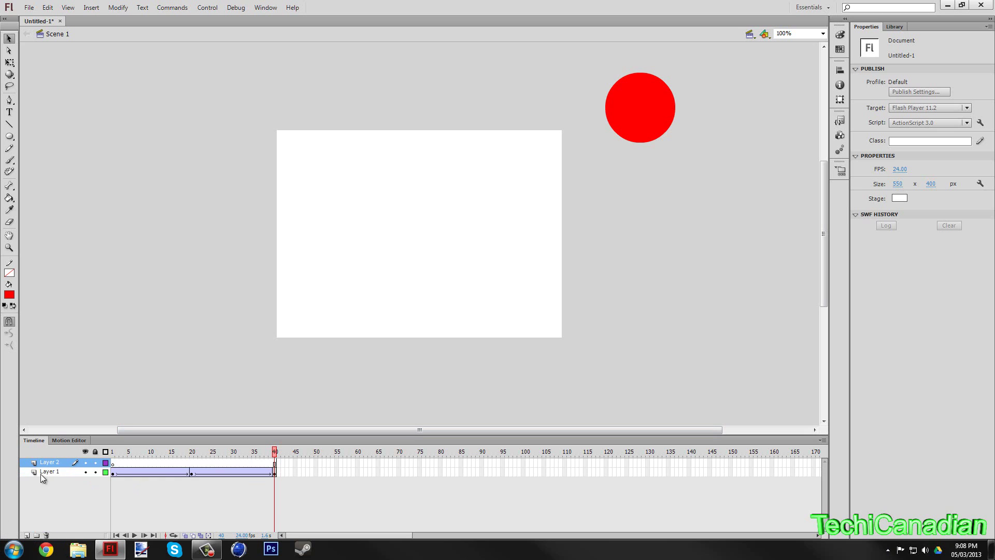
left_click(113, 466)
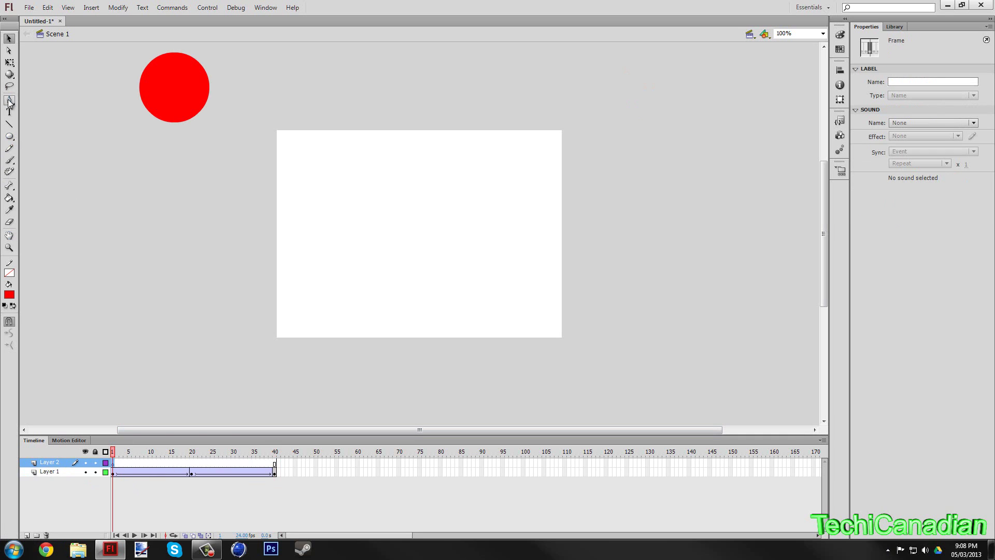
left_click(10, 212)
left_click(10, 199)
left_click(10, 233)
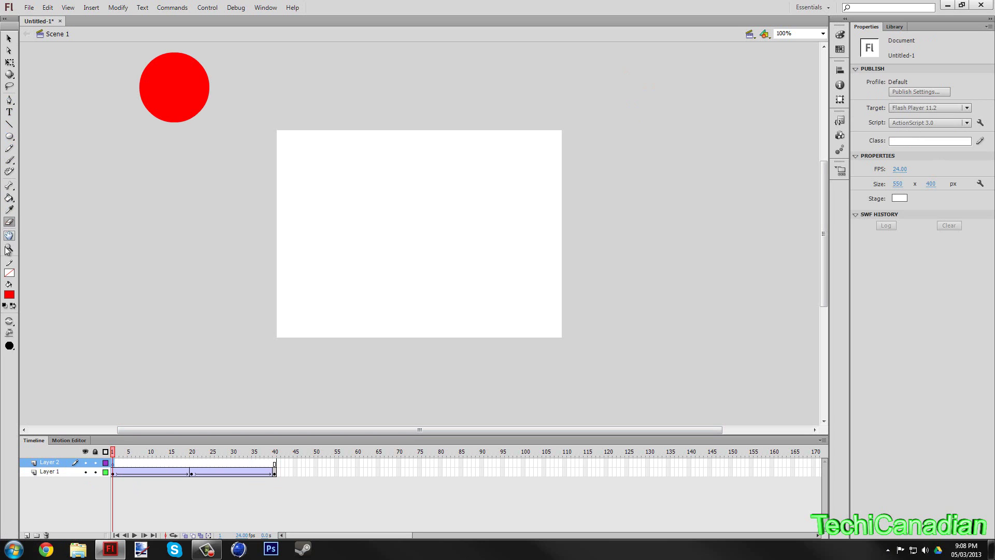
left_click(10, 161)
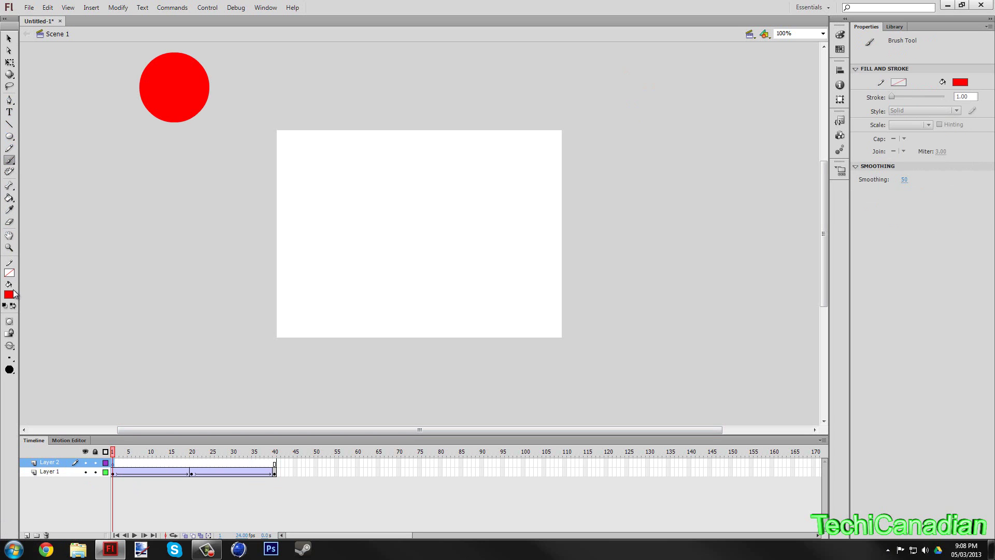
left_click(9, 295)
left_click(21, 308)
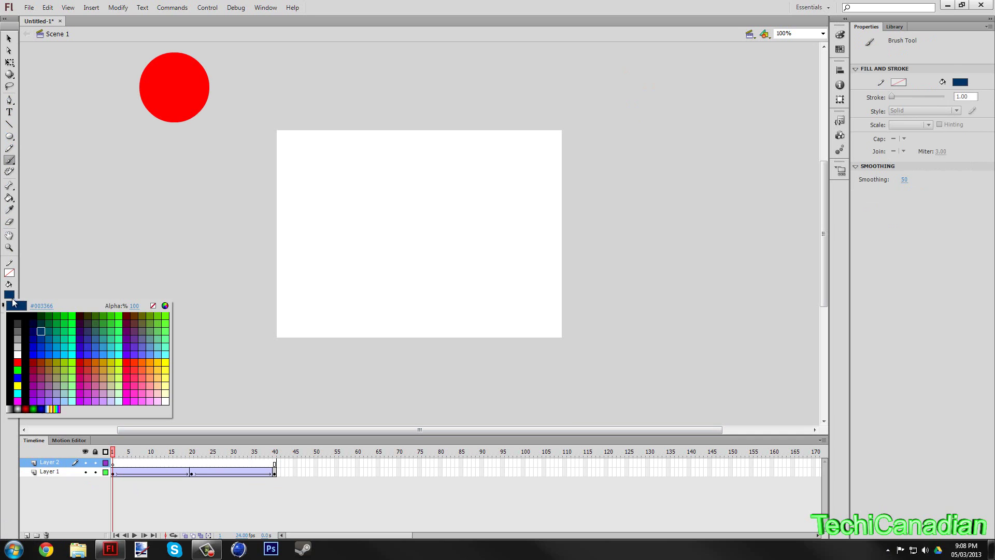
left_click(10, 318)
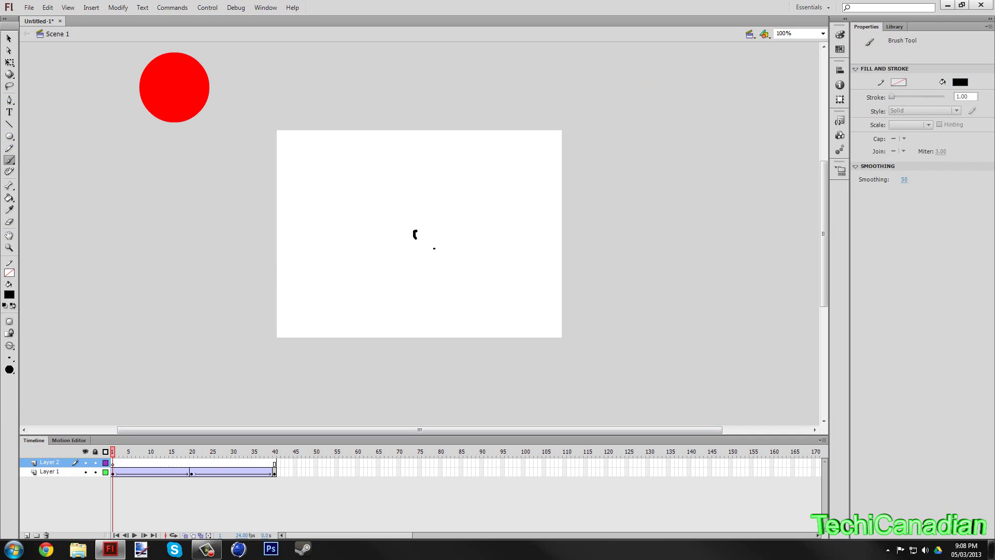
Step: Brush-paint the stick man's strokes near the stage centre, undoing one stray stroke
mouse_move(433, 247)
left_mouse_down()
mouse_move(416, 233)
mouse_move(429, 274)
mouse_move(422, 302)
mouse_move(459, 275)
left_mouse_up()
key("ctrl+z")
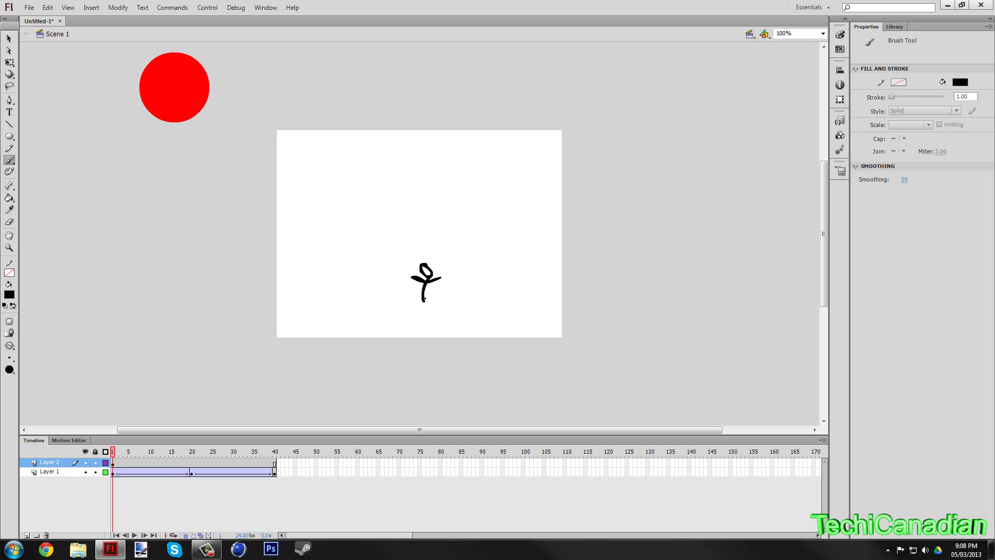
left_click_drag(426, 302, 438, 315)
Step: Select the stick man and drag him down to the stage's bottom edge, then deselect
key("v")
left_click_drag(396, 253, 456, 333)
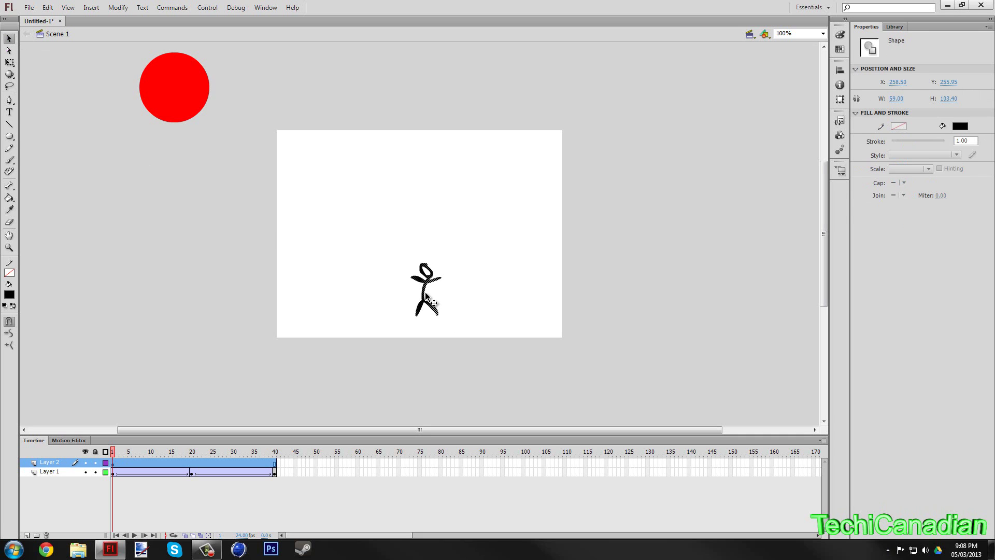
left_click_drag(427, 300, 425, 322)
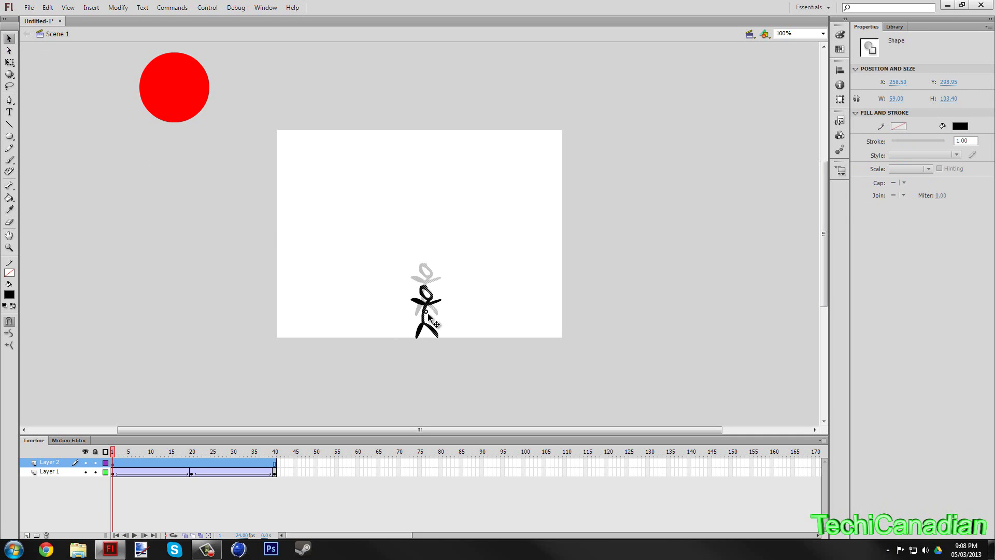
left_click(540, 344)
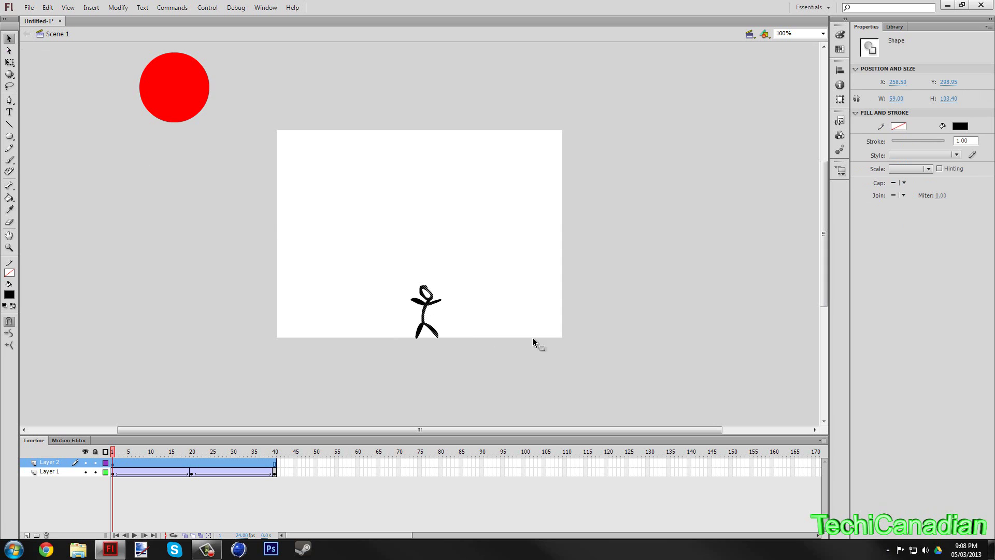
left_click(11, 62)
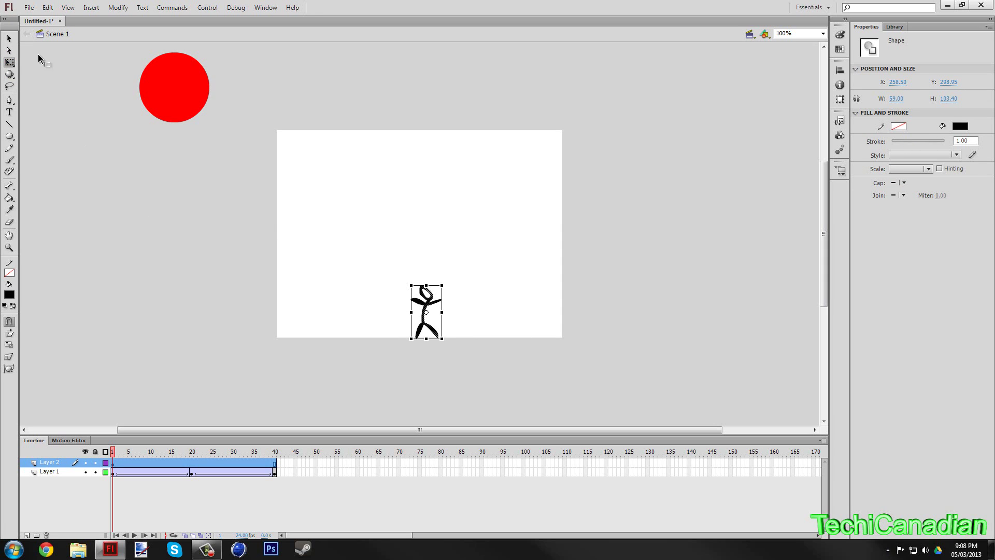
key("v")
left_click(622, 234)
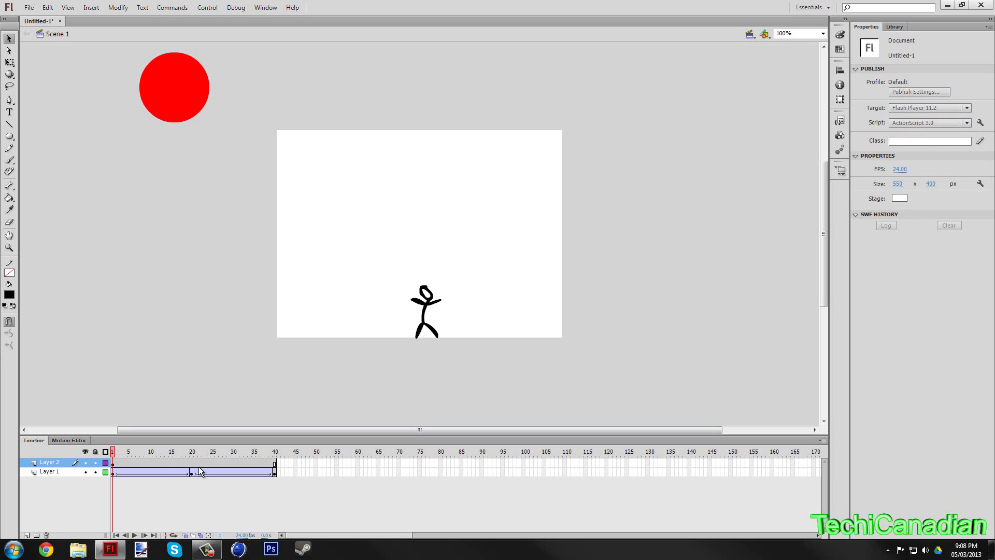
Step: Insert a blank keyframe at frame 20 on Layer 2 to remove the stick man
left_click(192, 462)
left_click(429, 307)
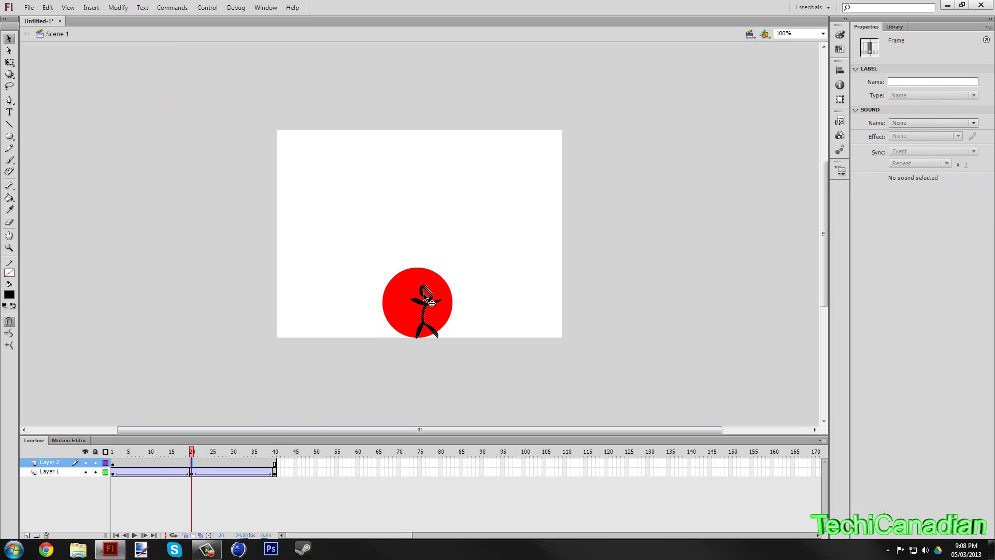
left_click(433, 316)
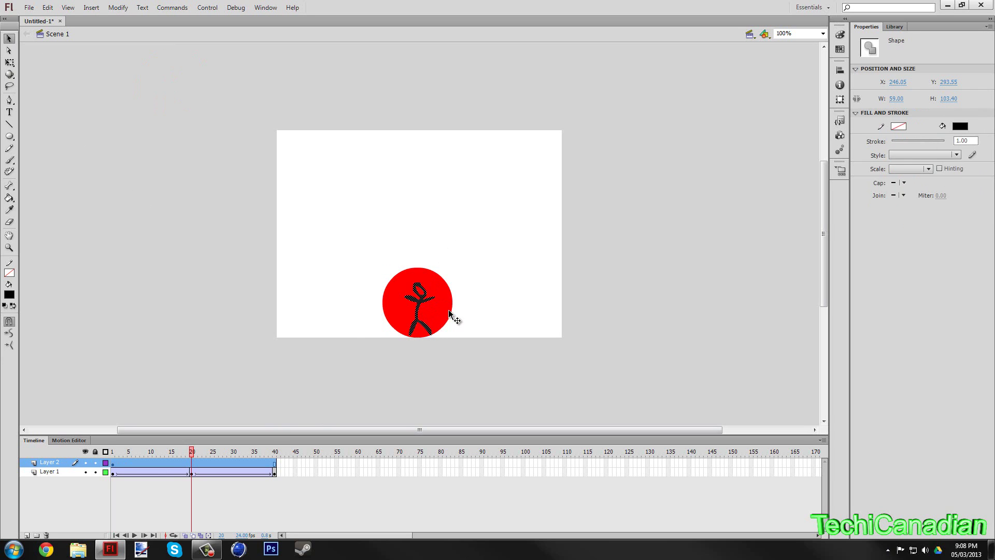
key("shift+period")
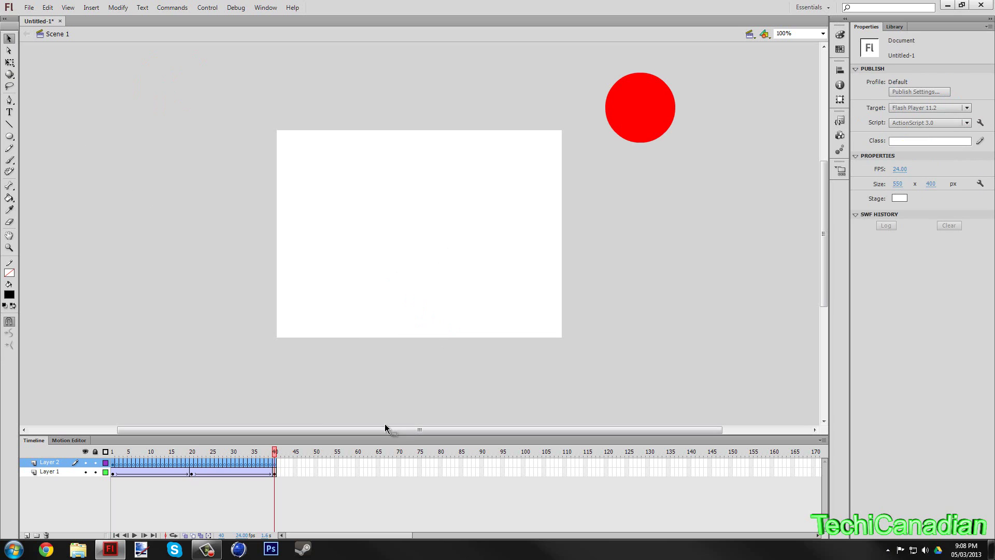
left_click(192, 462)
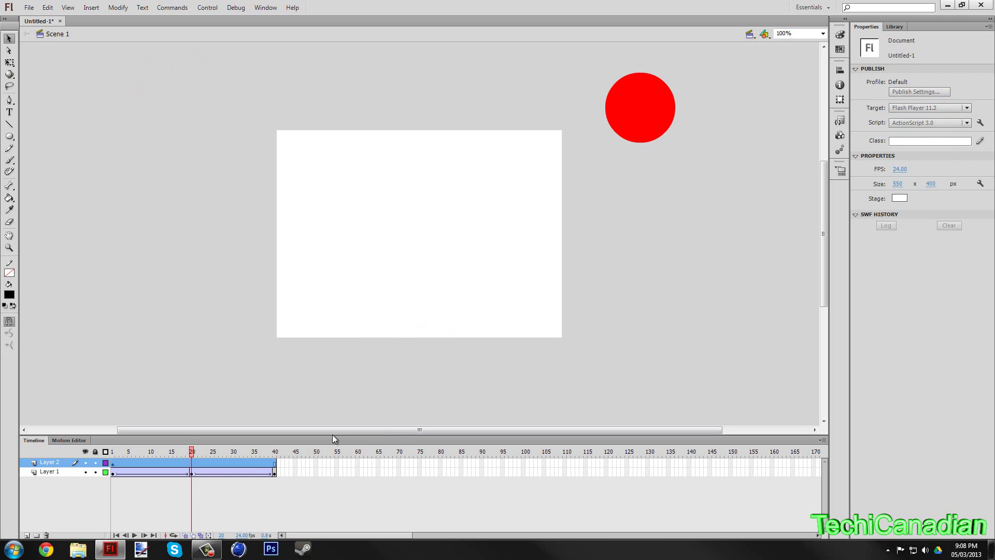
left_click(194, 461)
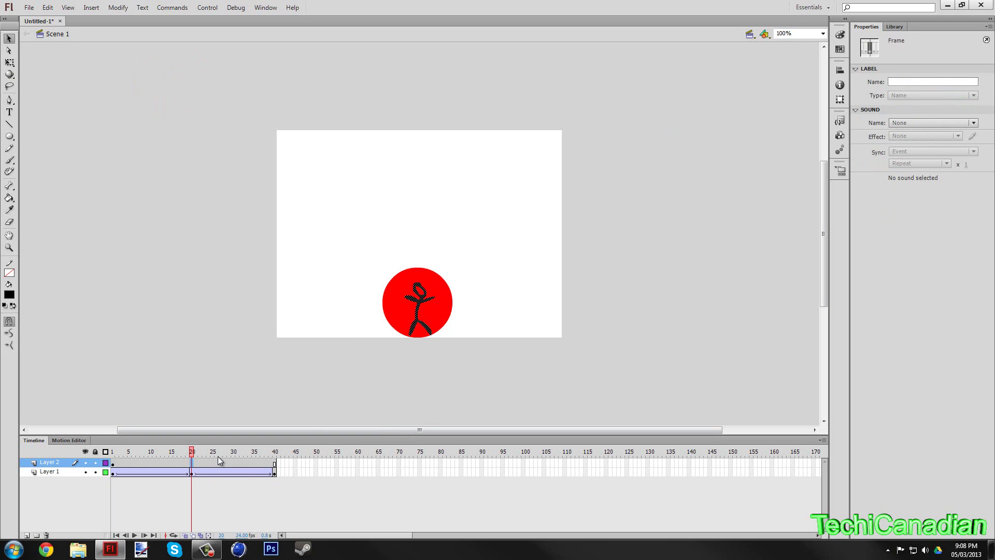
key("F7")
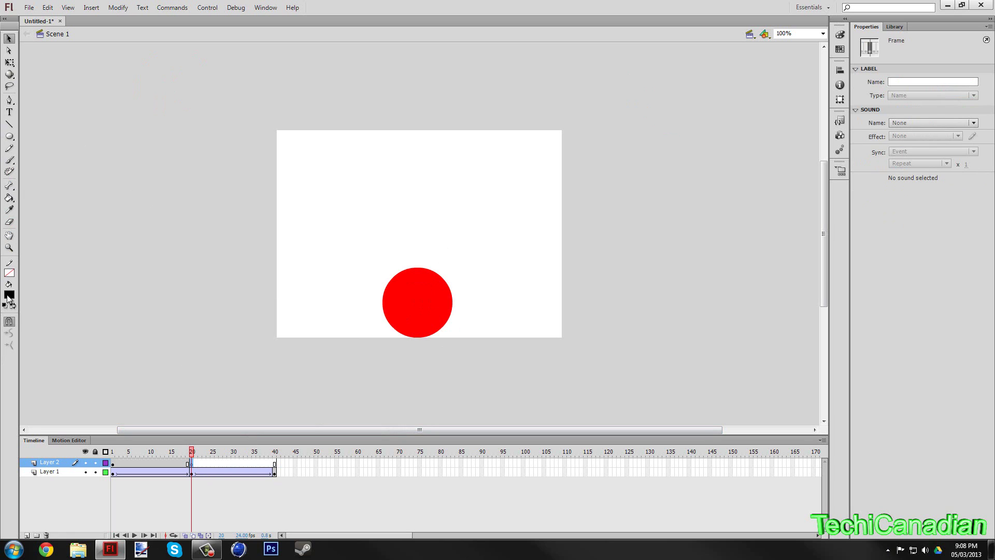
Step: Set the toolbar fill colour to red
left_click(10, 296)
left_click(18, 360)
left_click(11, 210)
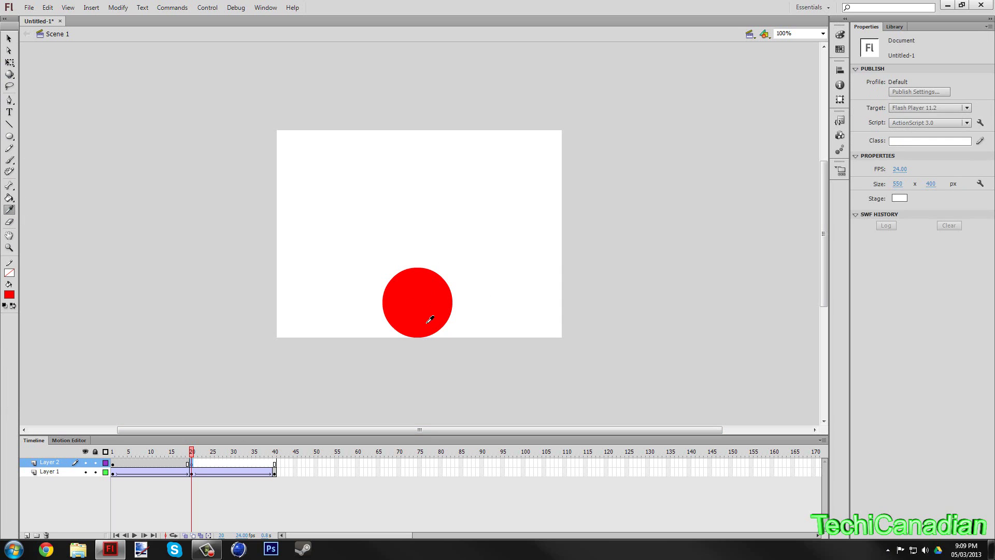
Step: Brush red splatter under the ball at frame 20, then restore black fill and rewind
left_click(10, 159)
left_click_drag(421, 337, 429, 340)
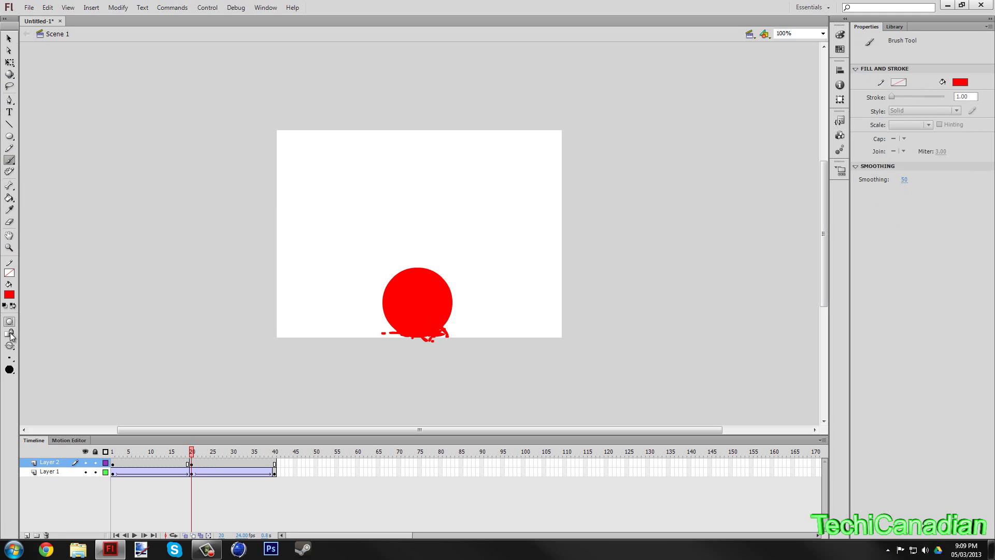
left_click(9, 295)
left_click(18, 310)
left_click_drag(192, 452, 109, 454)
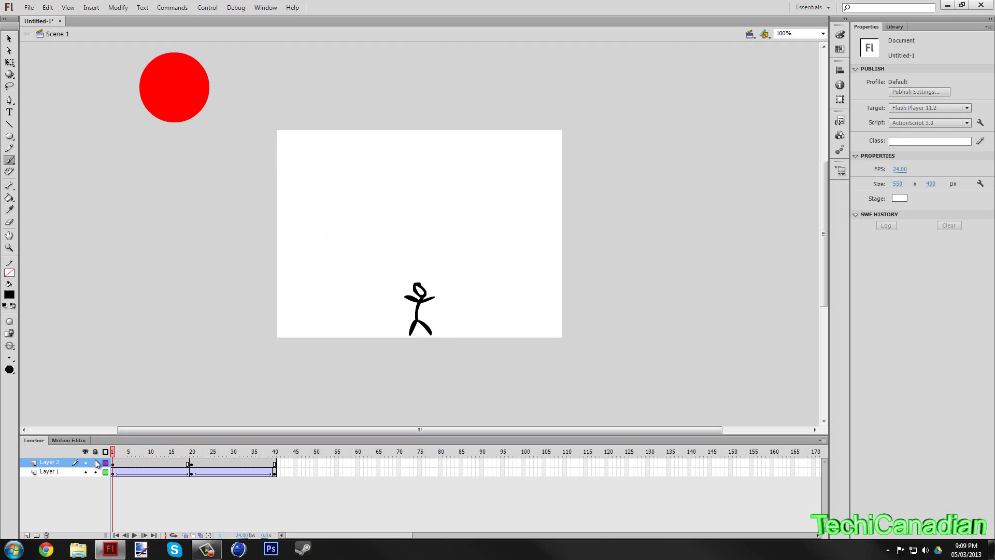
Step: Play the animation, move Layer 2 below Layer 1, and replay it
key("Return")
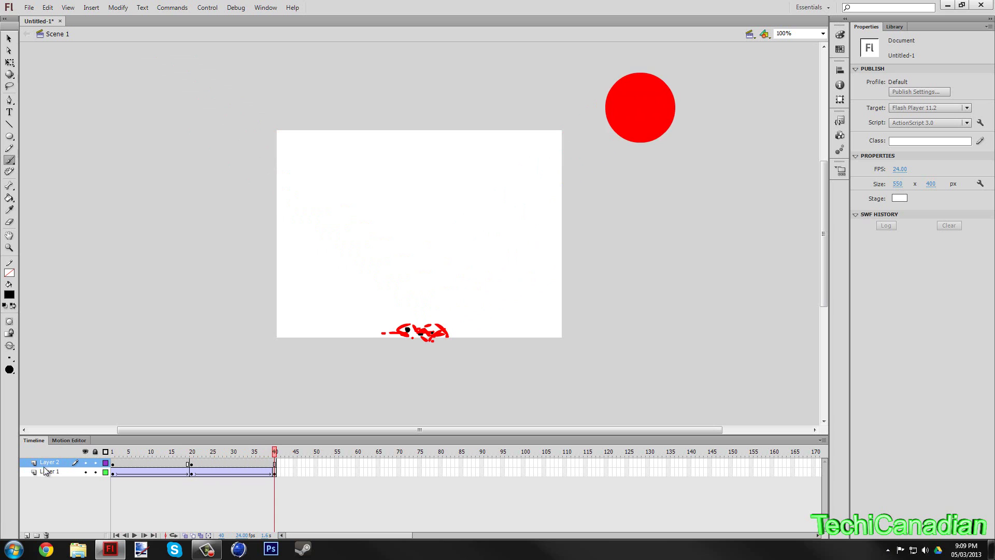
left_click_drag(52, 462, 53, 476)
left_click(67, 462)
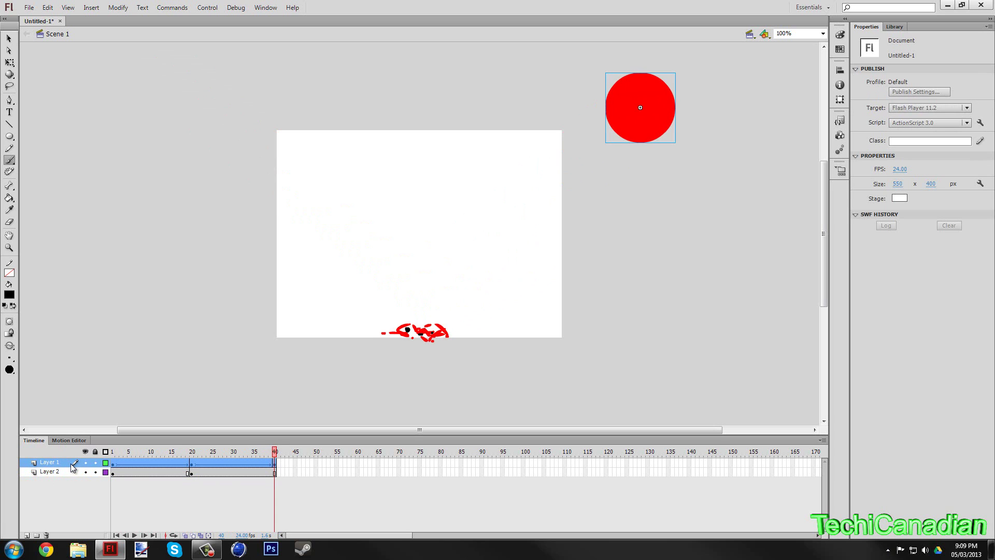
key("Return")
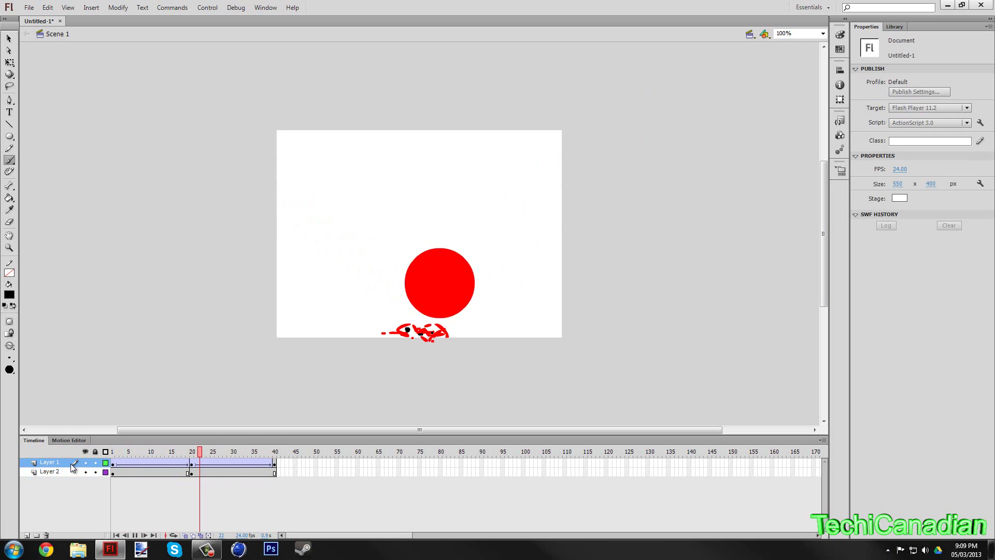